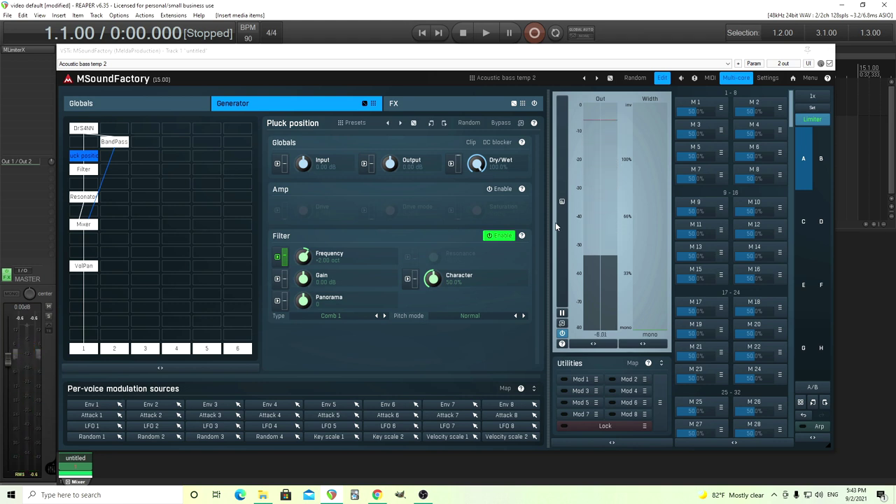
# - Shift the Mixer module down one grid row and bring up the BandPass module's settings
pyautogui.moveTo(79, 225); pyautogui.dragTo(81, 235)
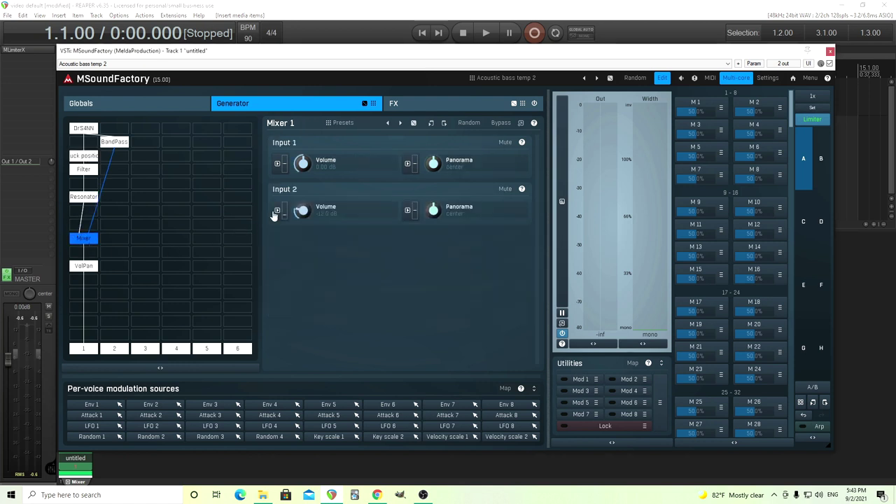
pyautogui.click(120, 143)
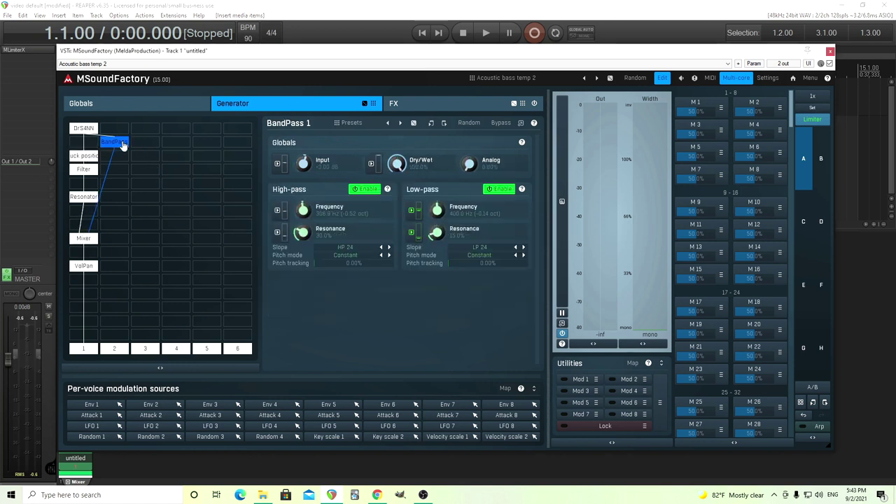
# - Lower the BandPass low-pass frequency modulation depth to 9.80%
pyautogui.click(412, 210)
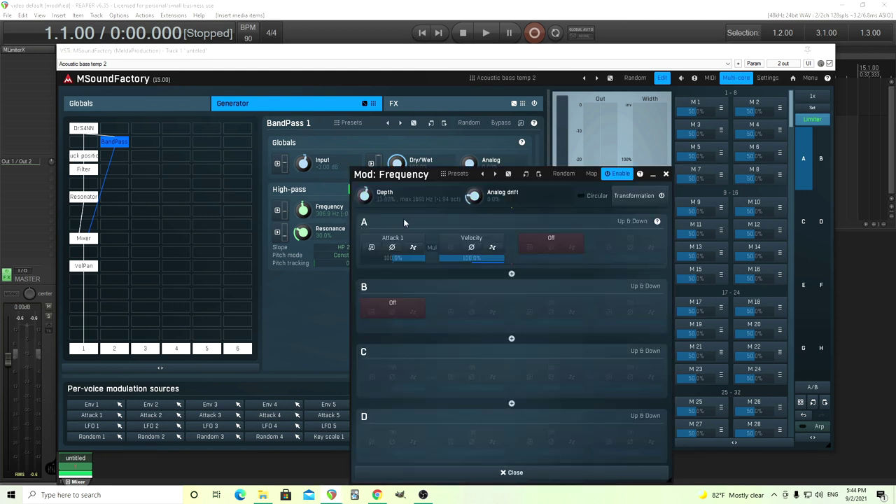
pyautogui.moveTo(364, 195); pyautogui.dragTo(364, 205)
pyautogui.click(666, 174)
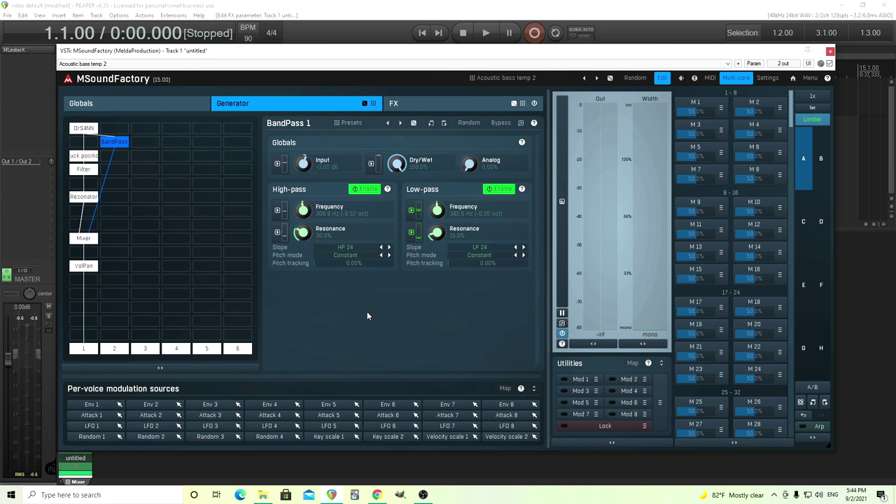
# - Mute the Mixer's Input 2 and switch to the Acoustic Bass 0.3 patch in slot B
pyautogui.click(96, 242)
pyautogui.click(505, 190)
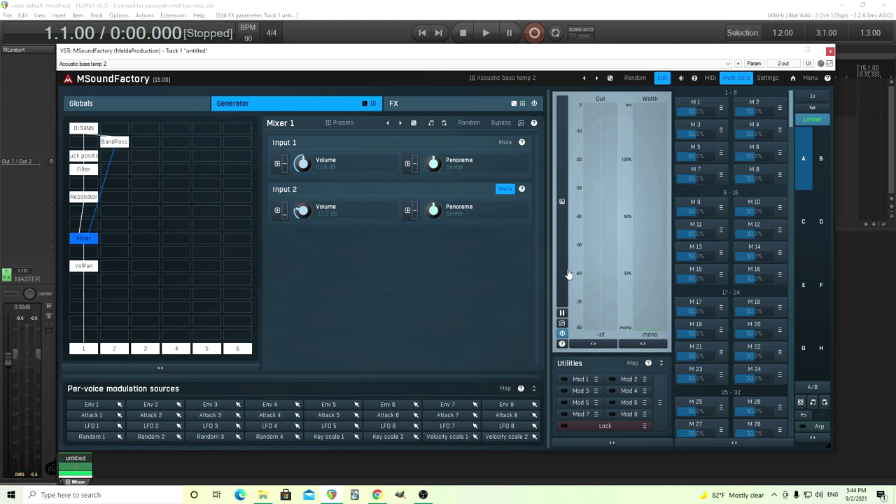
pyautogui.click(821, 166)
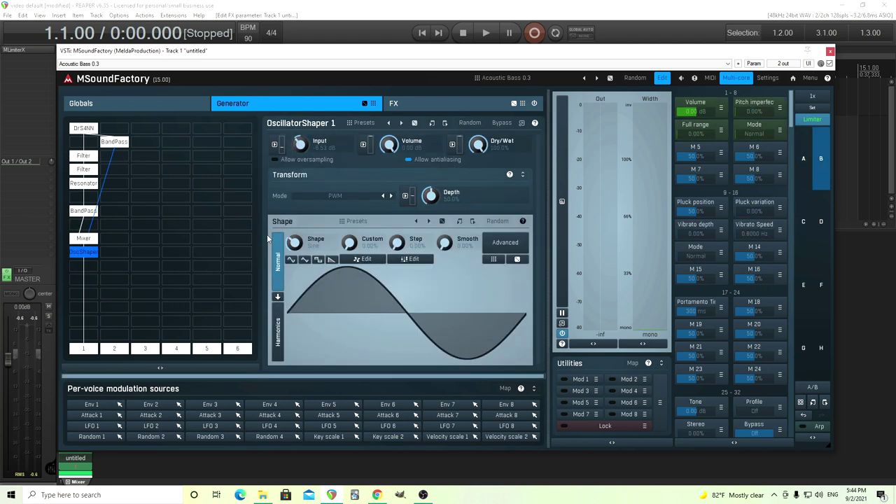
# - Inspect Resonator and BandPass in Acoustic Bass 0.3, revealing low-pass modulation at 18.00% from Key scale 1
pyautogui.click(82, 213)
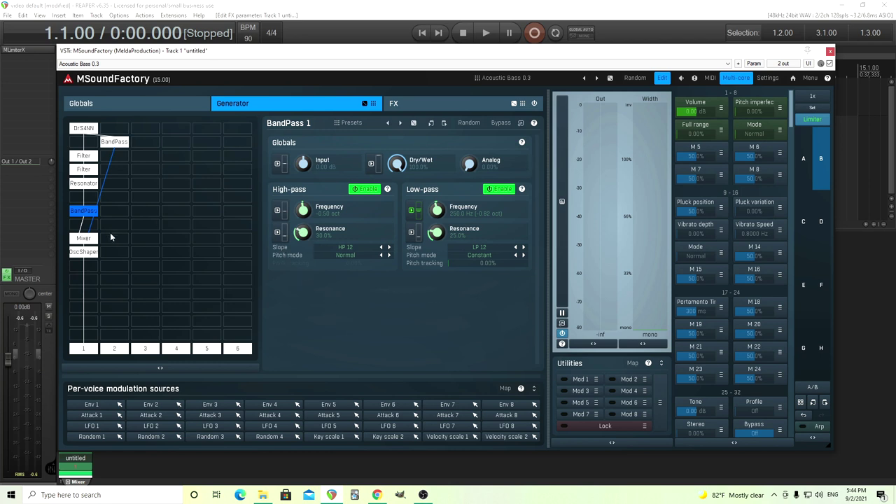
pyautogui.click(84, 183)
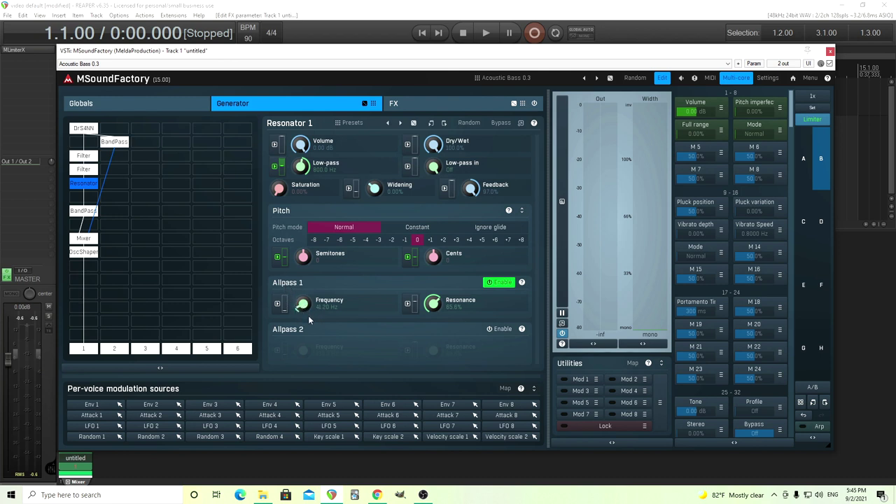
pyautogui.click(85, 211)
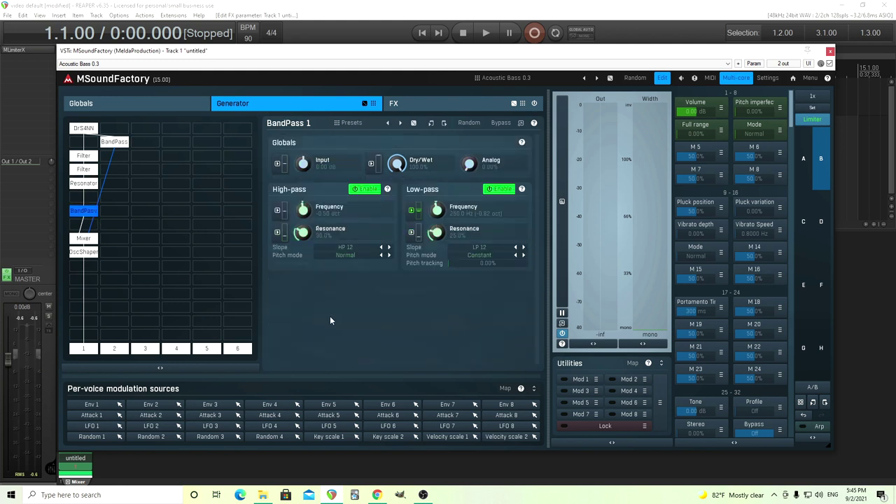
pyautogui.click(412, 210)
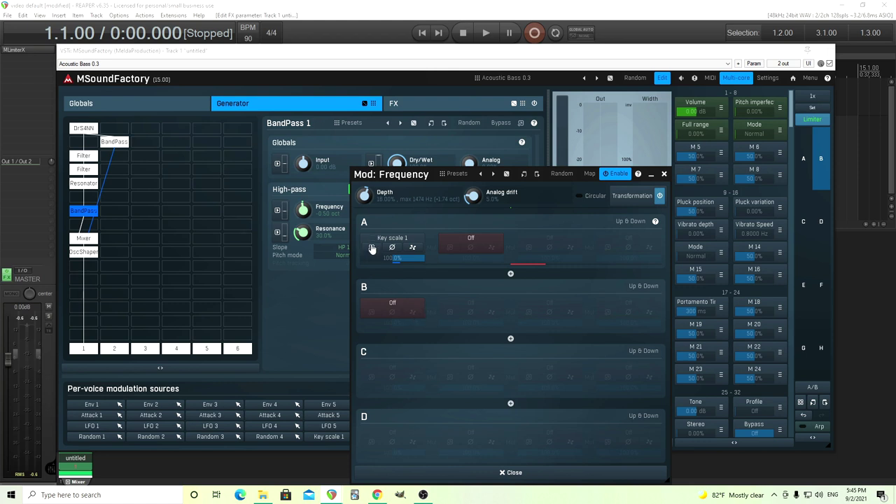
# - Review the modulation's transformation curve without changes, then close the Mod: Frequency window
pyautogui.click(626, 196)
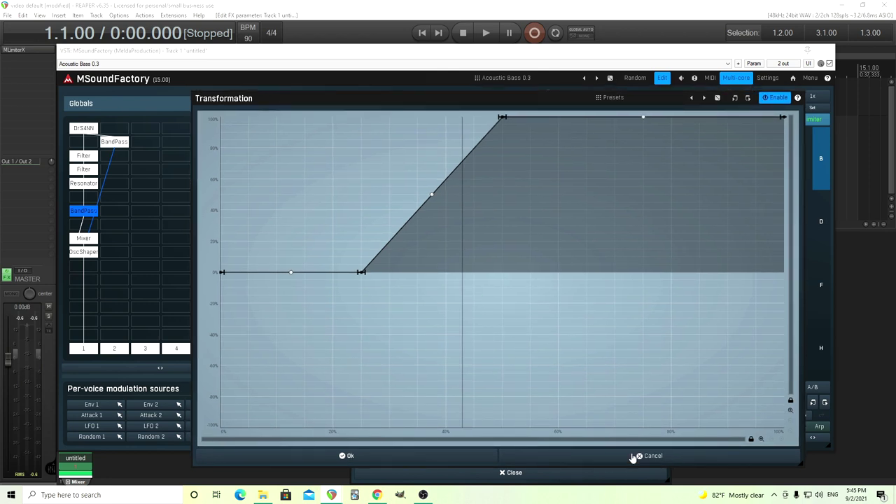
pyautogui.click(633, 457)
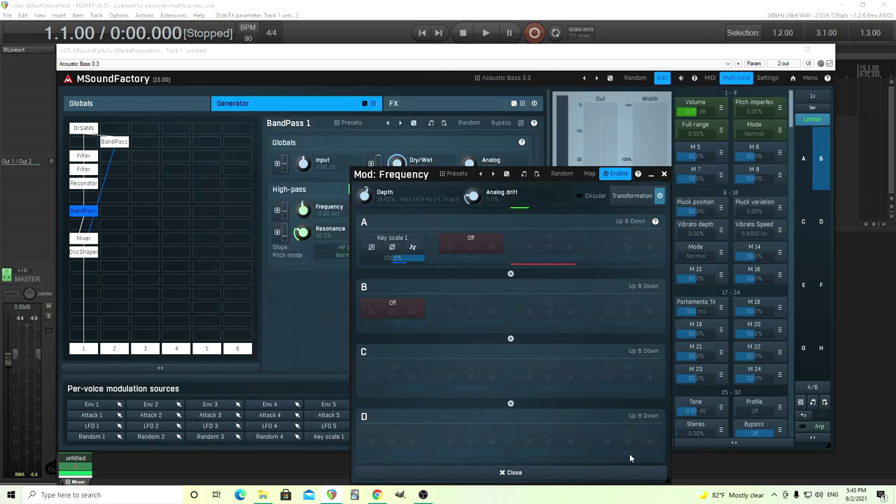
pyautogui.click(664, 174)
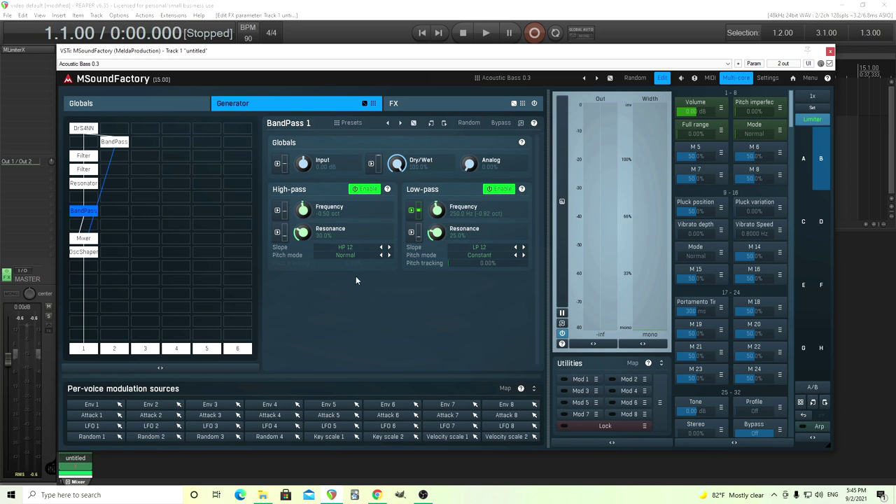
# - Return to Acoustic bass temp 2 and add a BandPass 2 filter in the cell below the Resonator
pyautogui.rightClick(92, 211)
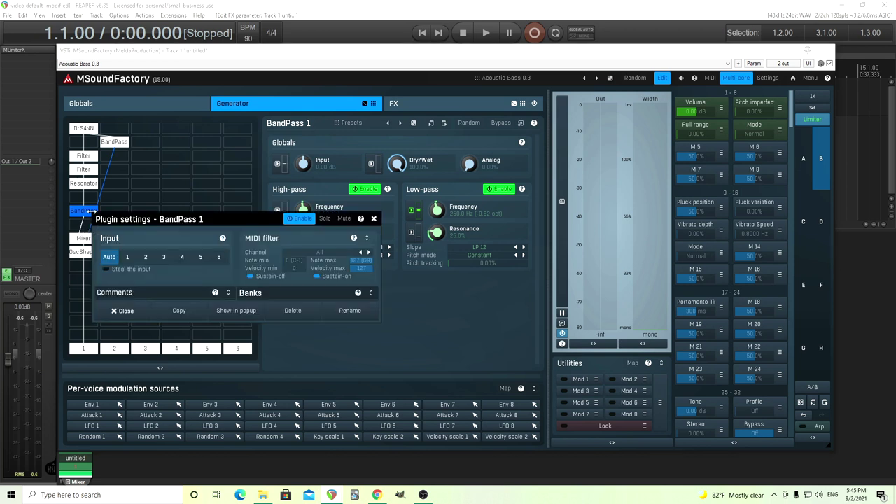
pyautogui.click(373, 219)
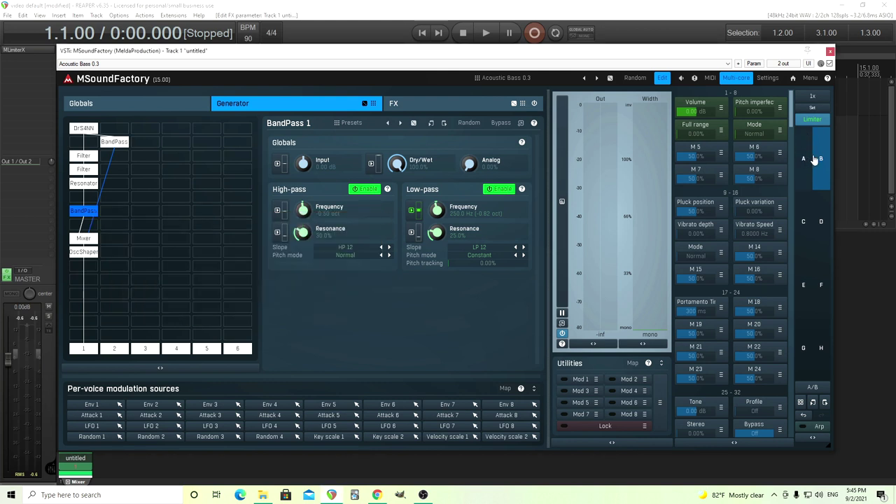
pyautogui.click(804, 160)
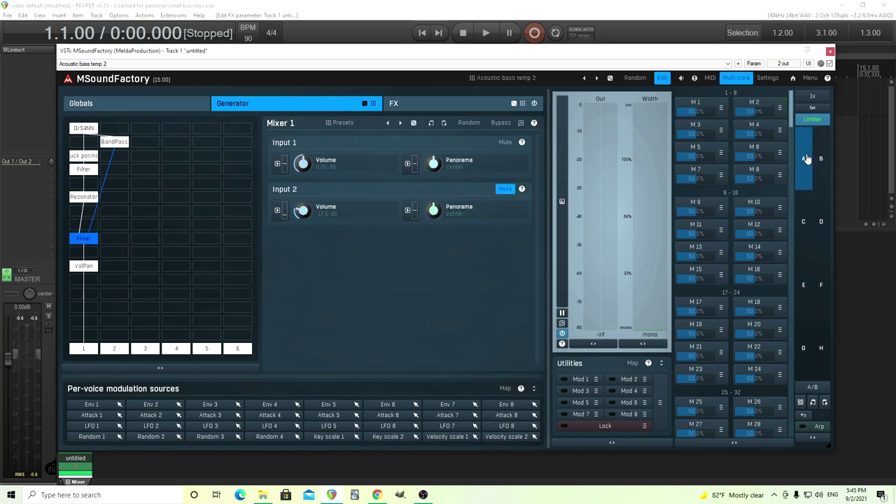
pyautogui.click(81, 213)
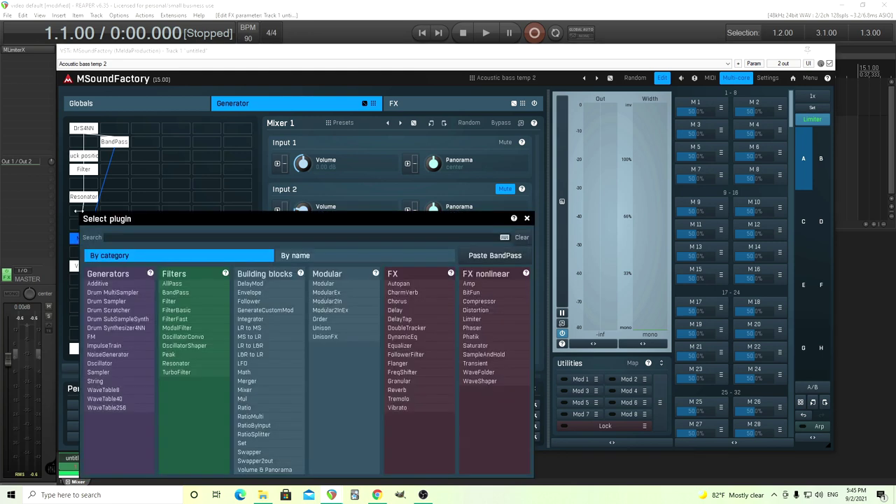
pyautogui.click(517, 255)
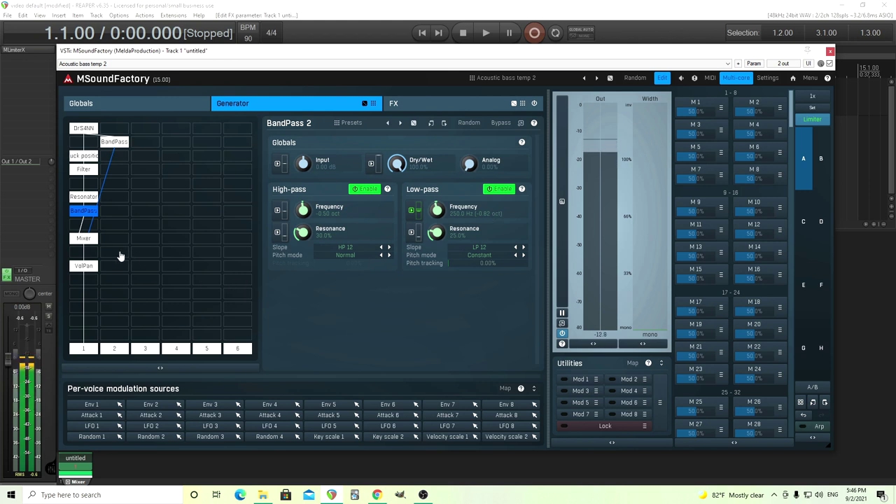
# - Raise the Mixer's Input 2 volume slightly above -12 dB
pyautogui.click(83, 238)
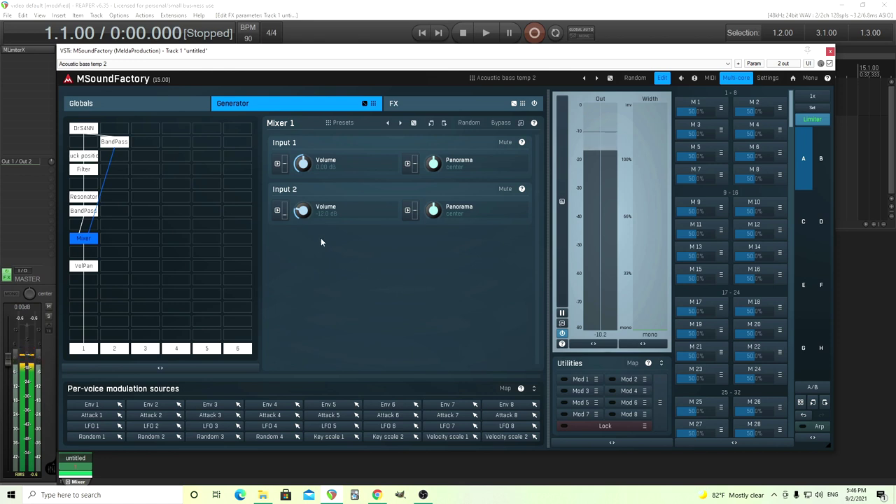
pyautogui.doubleClick(302, 210)
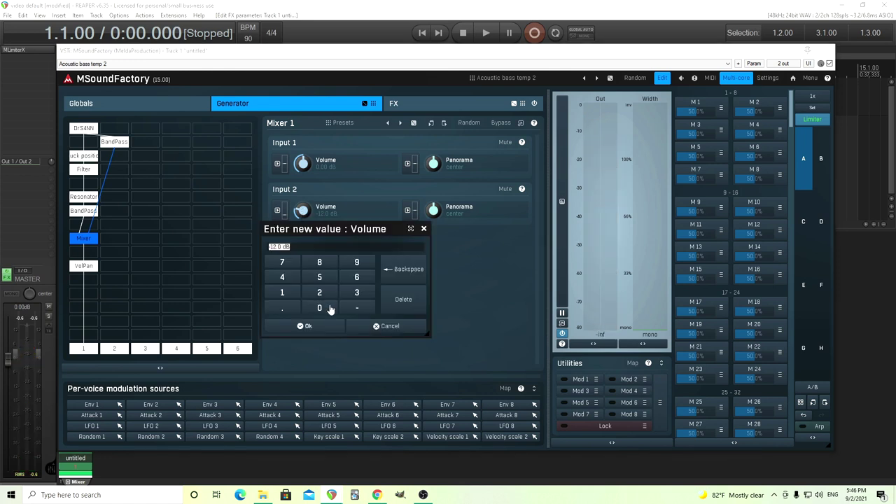
pyautogui.click(301, 214)
pyautogui.moveTo(302, 212); pyautogui.dragTo(303, 210)
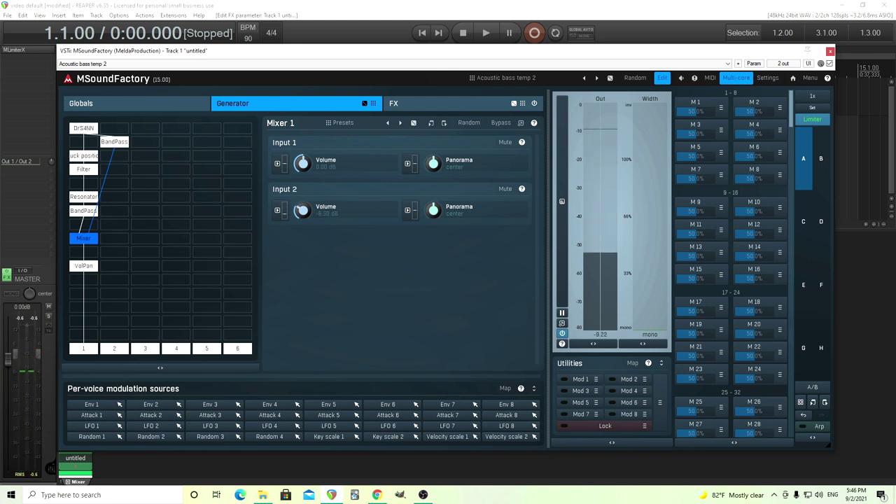
pyautogui.moveTo(301, 211); pyautogui.dragTo(303, 208)
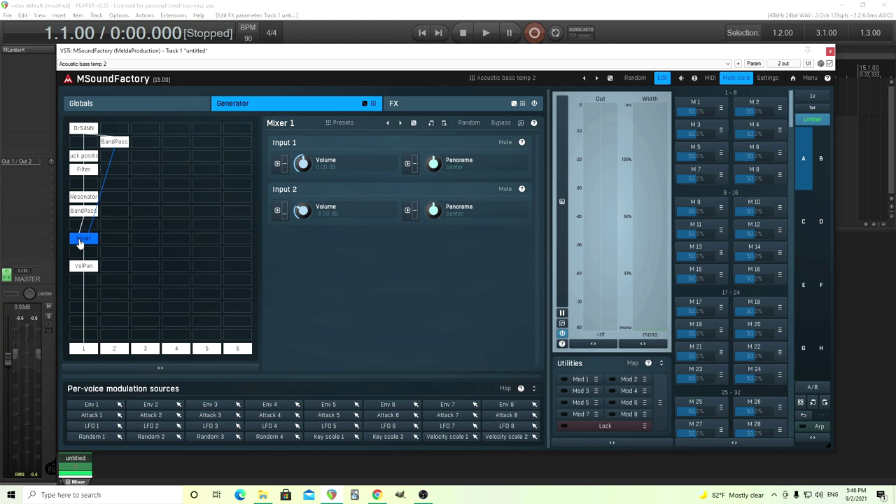
# - Move the Mixer and VolPan modules up one grid row each
pyautogui.moveTo(80, 242); pyautogui.dragTo(82, 226)
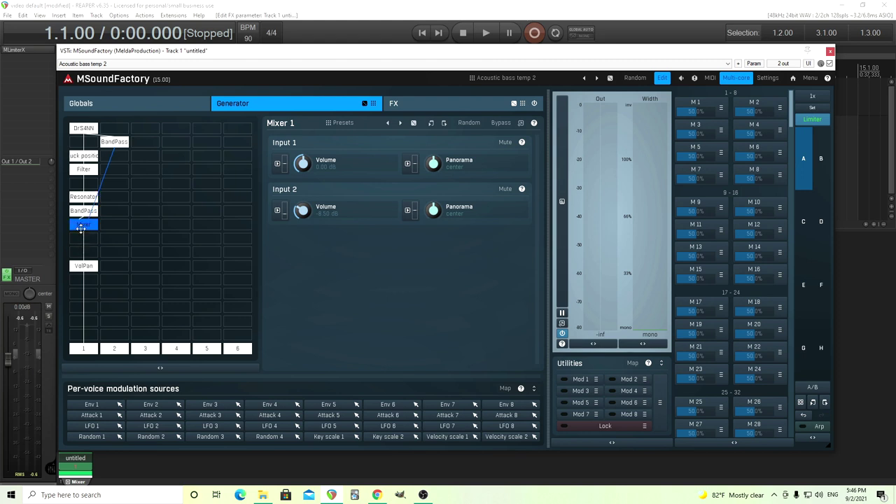
pyautogui.click(86, 264)
pyautogui.moveTo(85, 261); pyautogui.dragTo(85, 250)
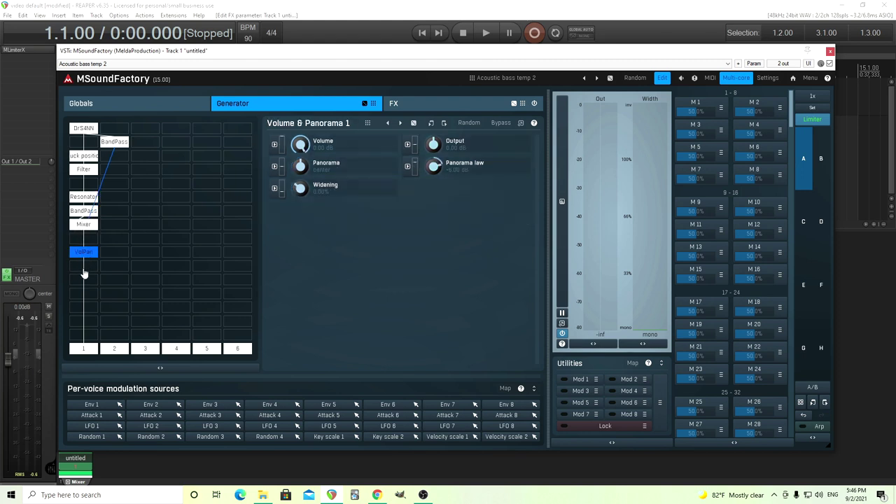
pyautogui.doubleClick(83, 272)
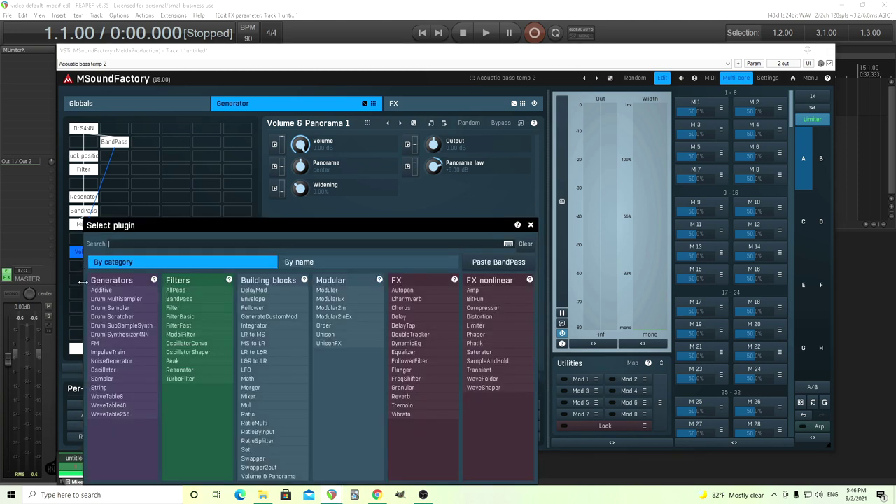
# - Switch OscillatorShaper 1 below VolPan from Saw to Sine, toggling its bypass off and back on
pyautogui.press('Escape')
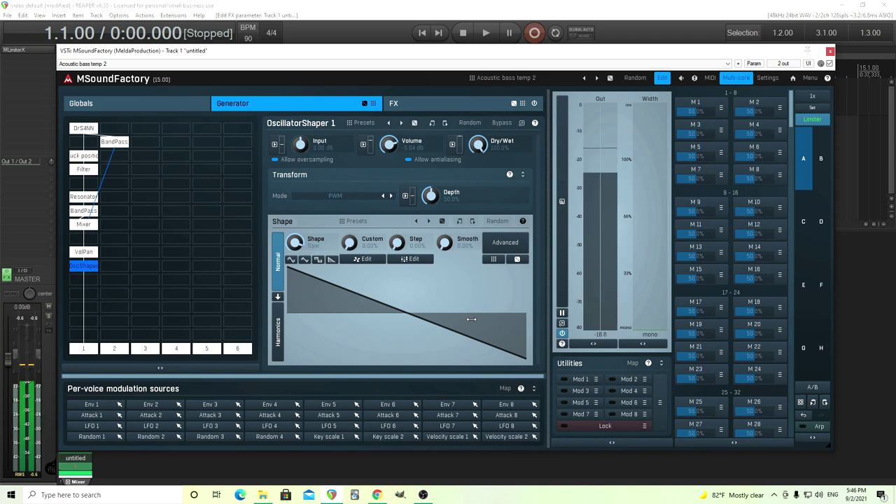
pyautogui.click(292, 261)
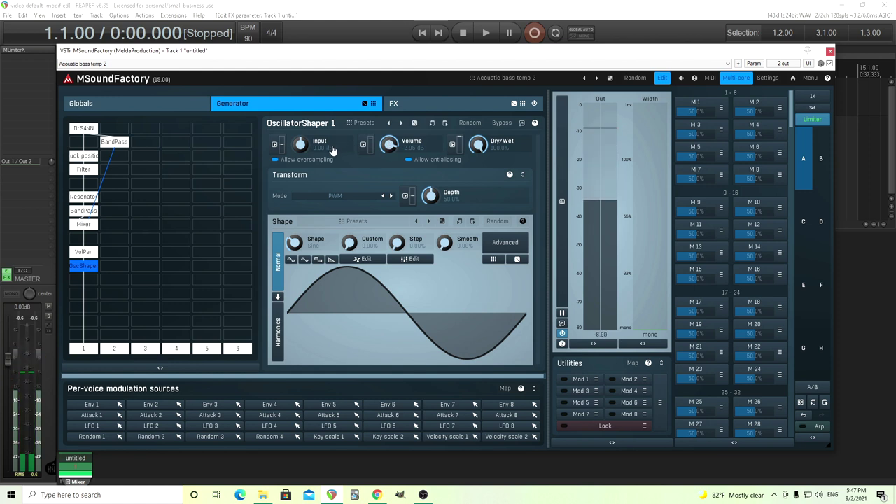
pyautogui.click(499, 124)
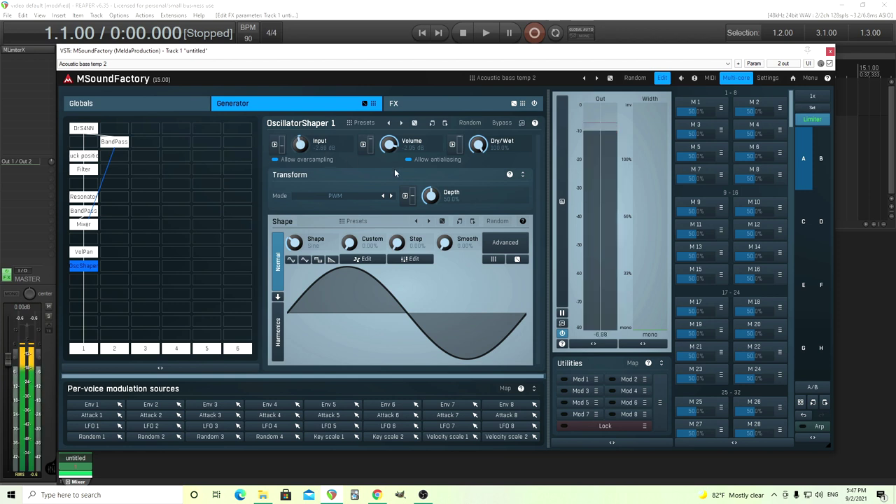
pyautogui.click(498, 123)
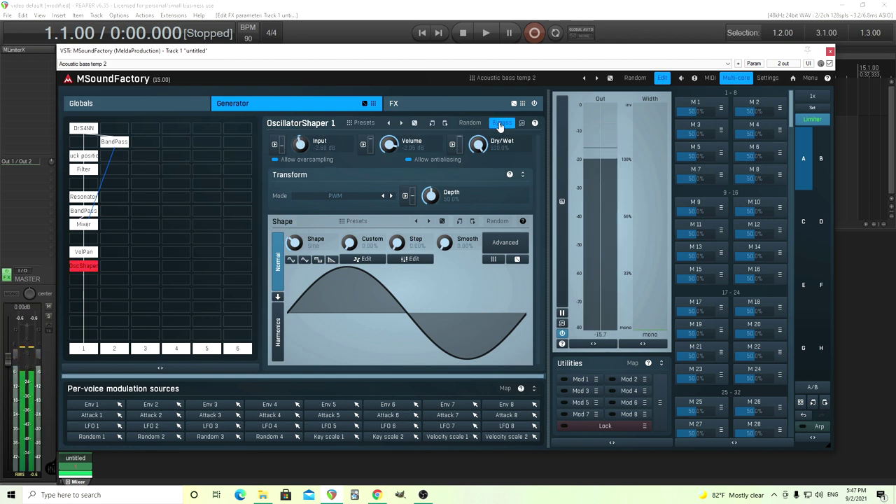
# - Turn off bypass on the sine OscillatorShaper 1 and move the MSoundFactory window aside
pyautogui.click(499, 123)
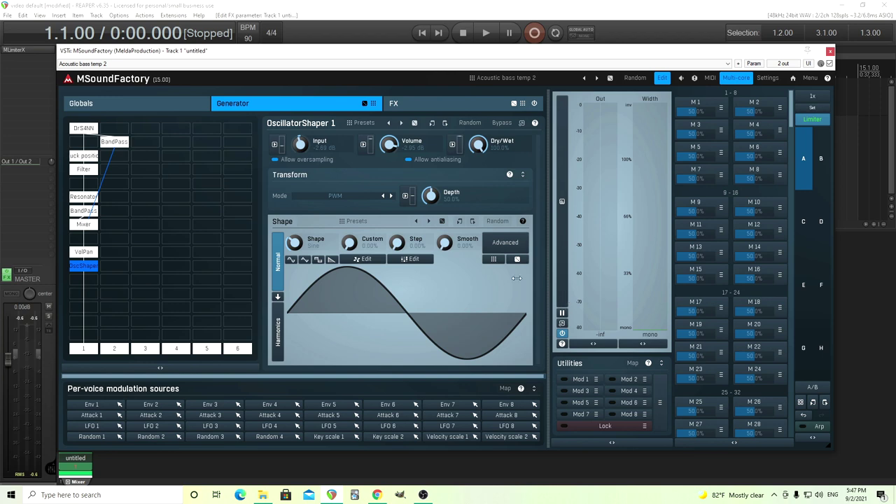
pyautogui.moveTo(218, 61); pyautogui.dragTo(238, 71)
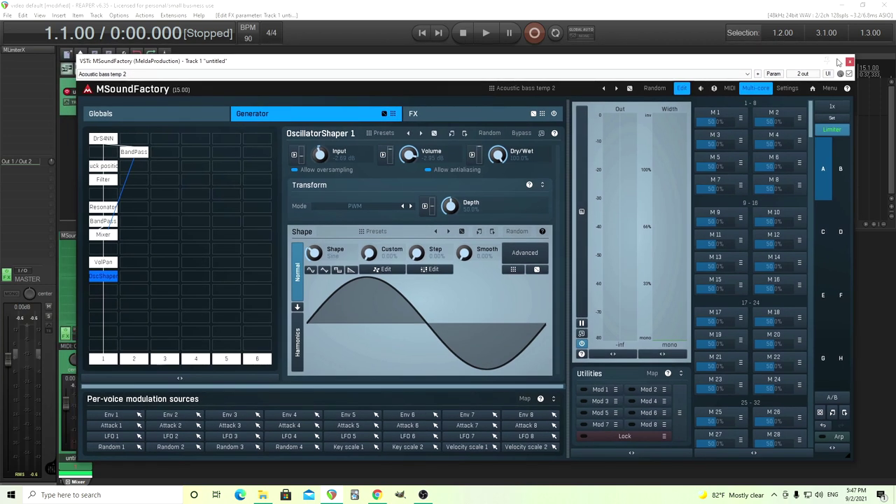
# - Close MSoundFactory, then play and stop the project to audition the bass patch
pyautogui.click(849, 61)
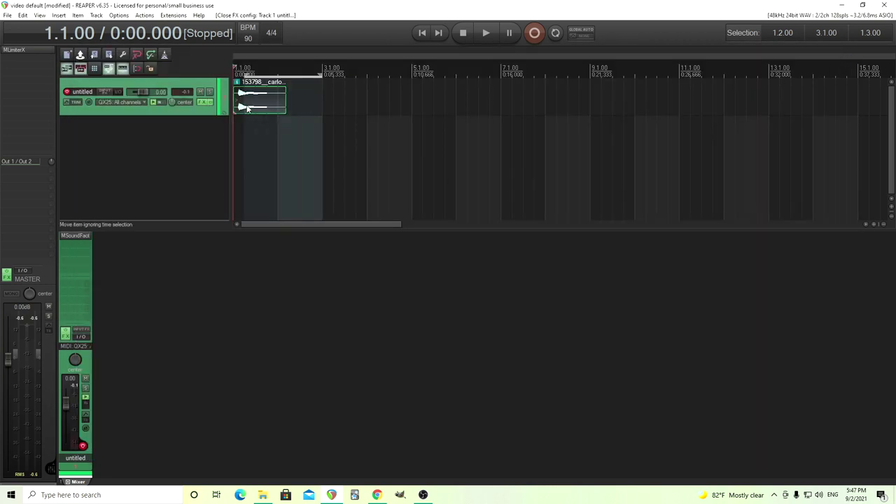
pyautogui.click(487, 39)
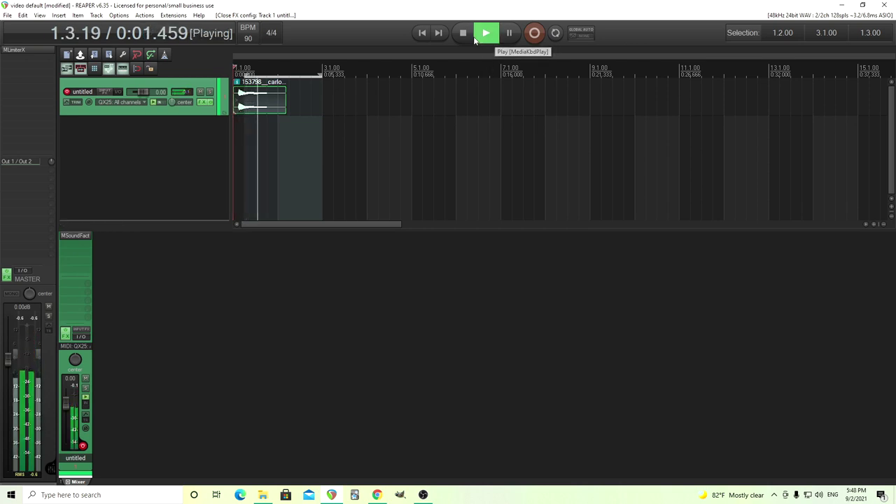
pyautogui.click(465, 36)
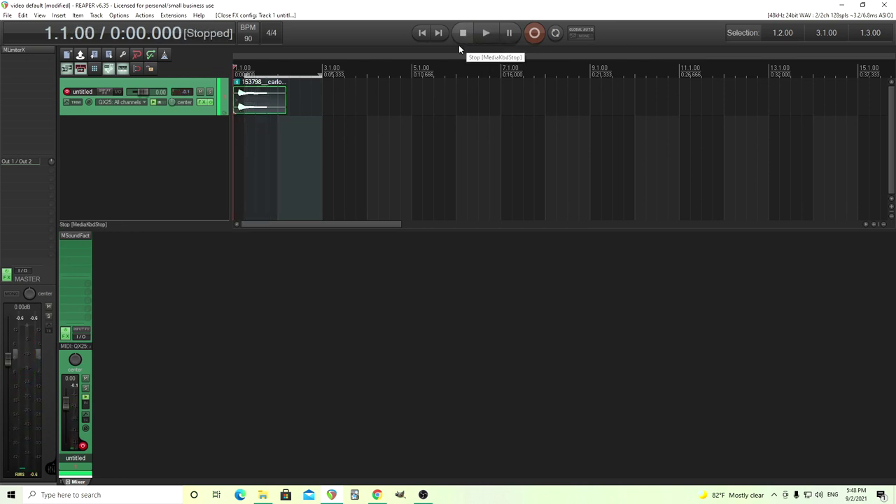
# - Insert MFreeformEqualizer after MSoundFactory from Quick add FX > EQs and expand its Automatic Equalizer
pyautogui.rightClick(69, 249)
pyautogui.moveTo(89, 264)
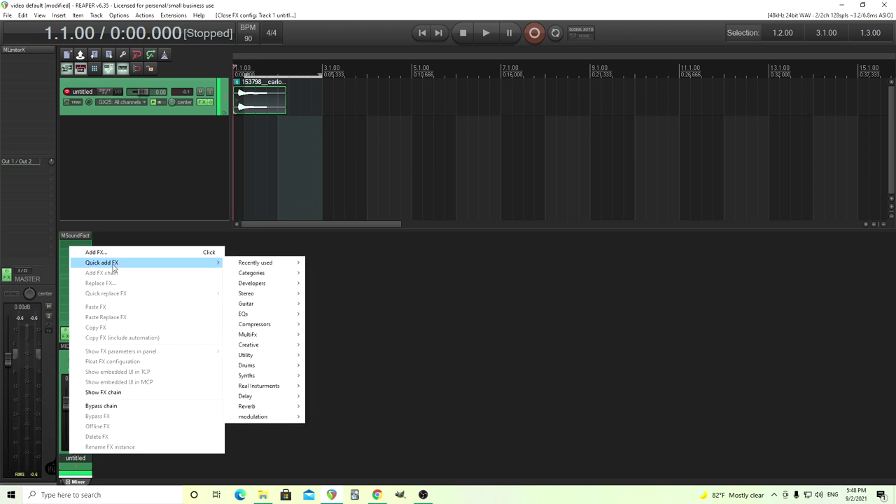
pyautogui.moveTo(253, 318)
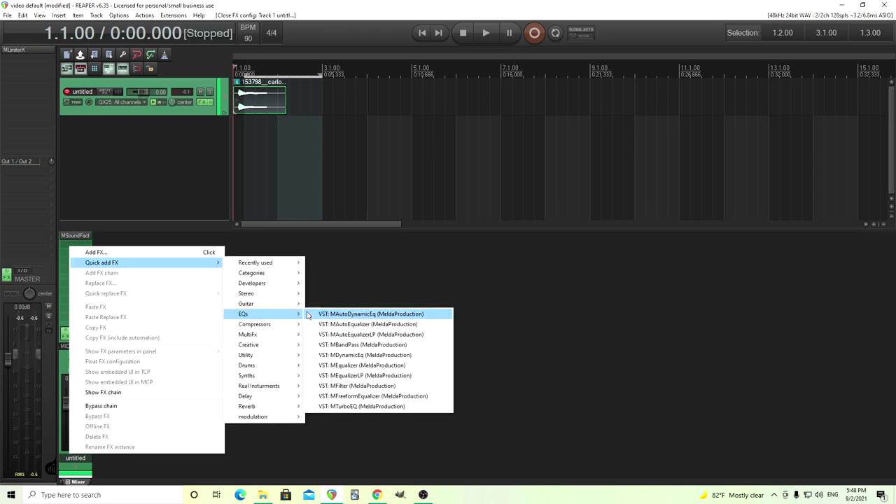
pyautogui.click(396, 397)
pyautogui.moveTo(215, 39); pyautogui.dragTo(427, 185)
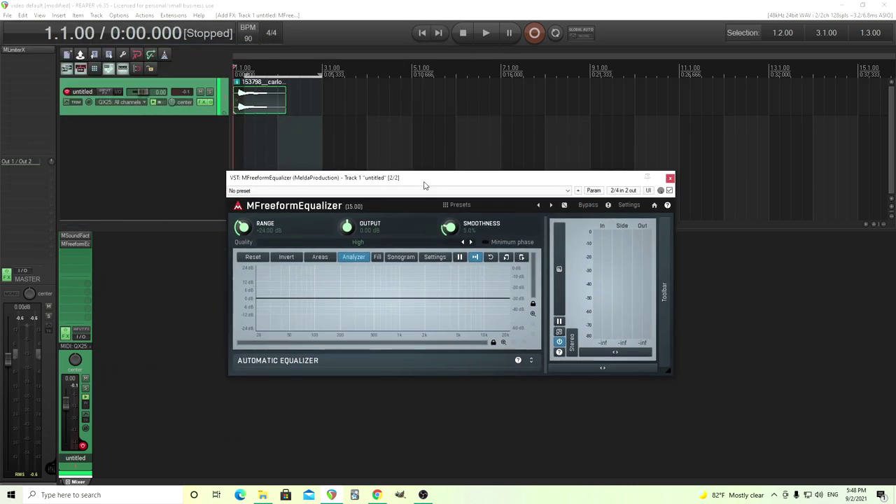
pyautogui.click(531, 361)
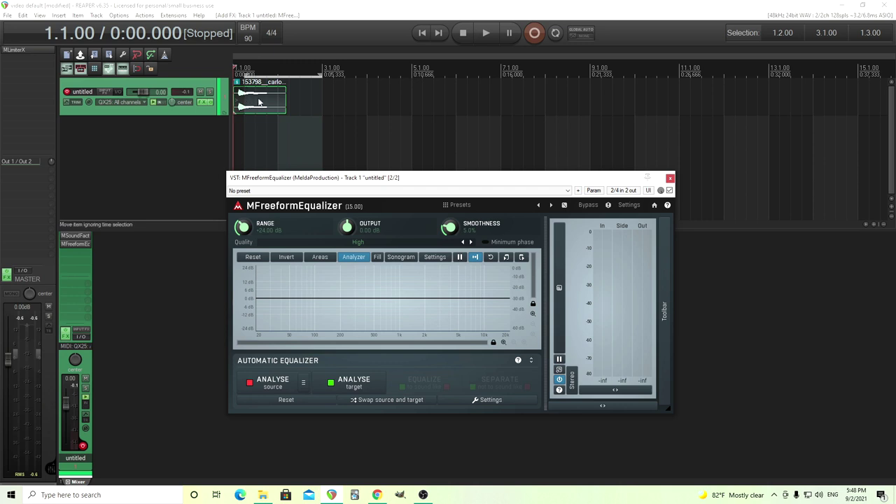
# - Capture the playing bass's spectrum as the equalizer's source profile
pyautogui.click(272, 383)
pyautogui.press('space')
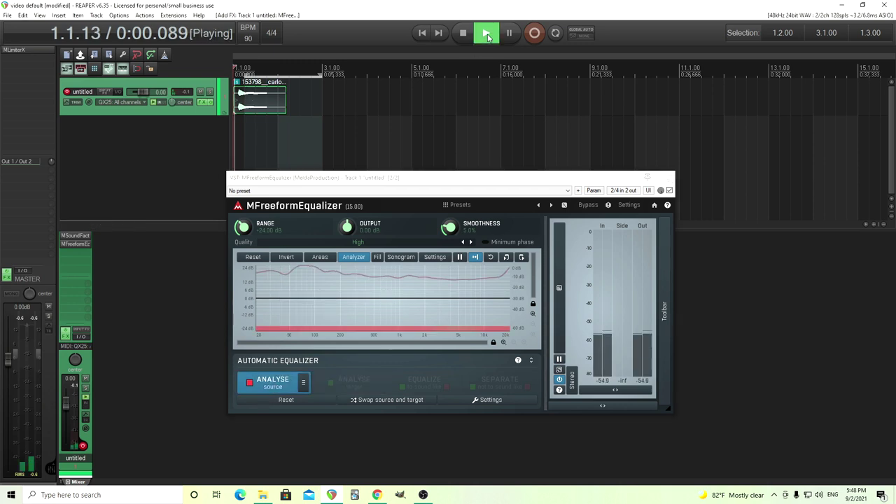
pyautogui.click(267, 385)
pyautogui.click(463, 33)
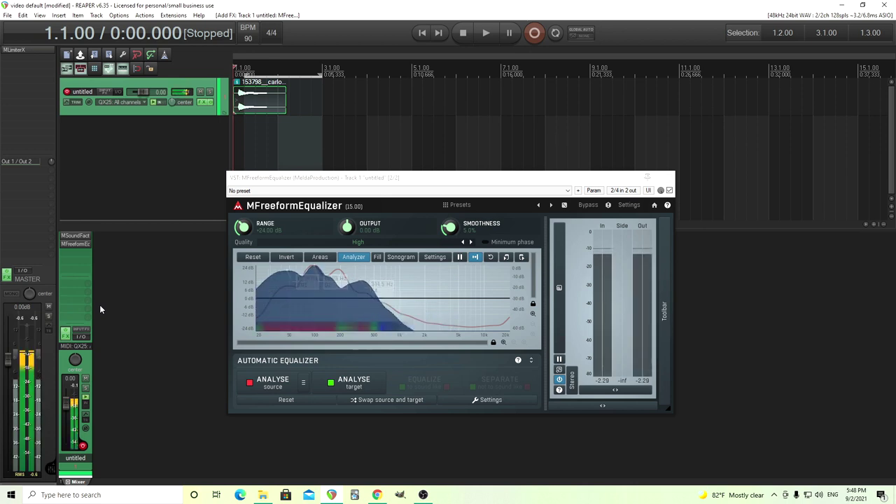
# - Switch on Minimum phase and audition the track through the equalizer
pyautogui.click(501, 244)
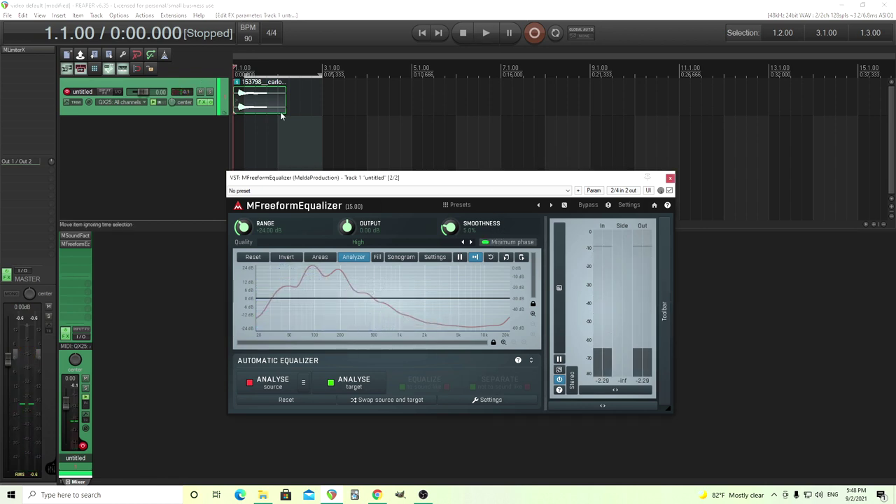
pyautogui.click(486, 35)
pyautogui.click(463, 34)
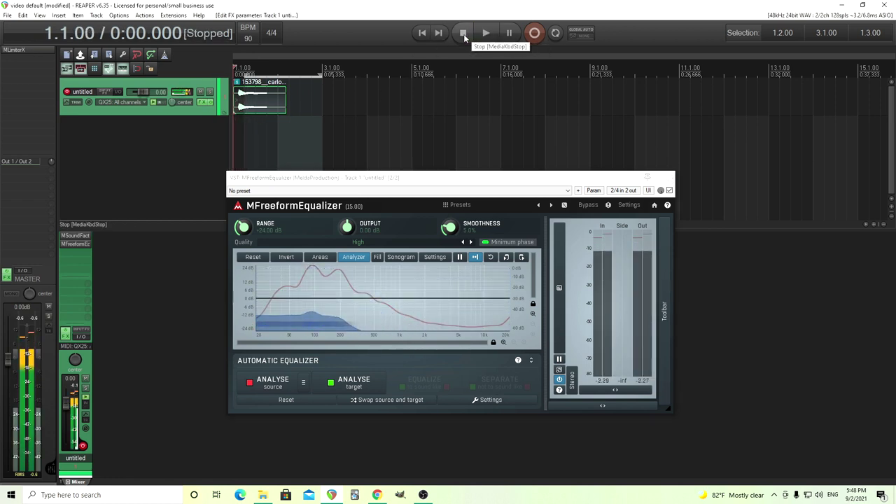
# - Capture the target spectrum, raise Smoothness to about 10%, and generate the source-to-target EQ curve
pyautogui.click(357, 384)
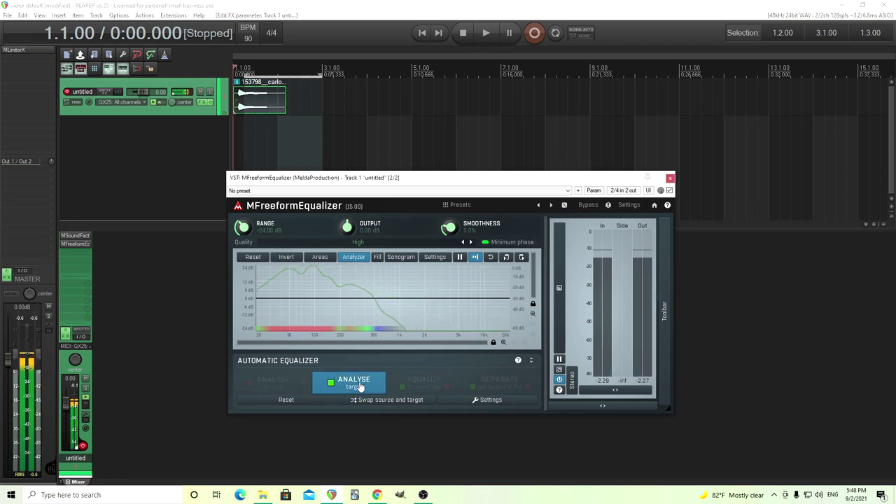
pyautogui.click(361, 385)
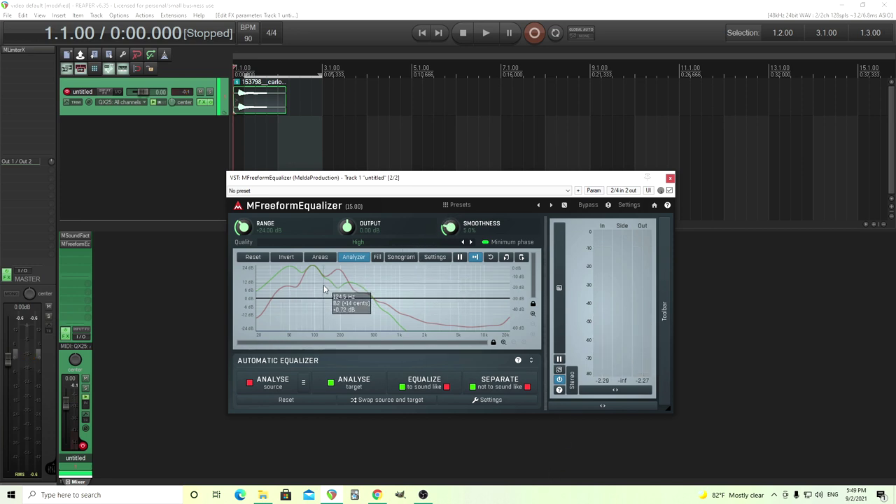
pyautogui.moveTo(449, 226); pyautogui.dragTo(449, 218)
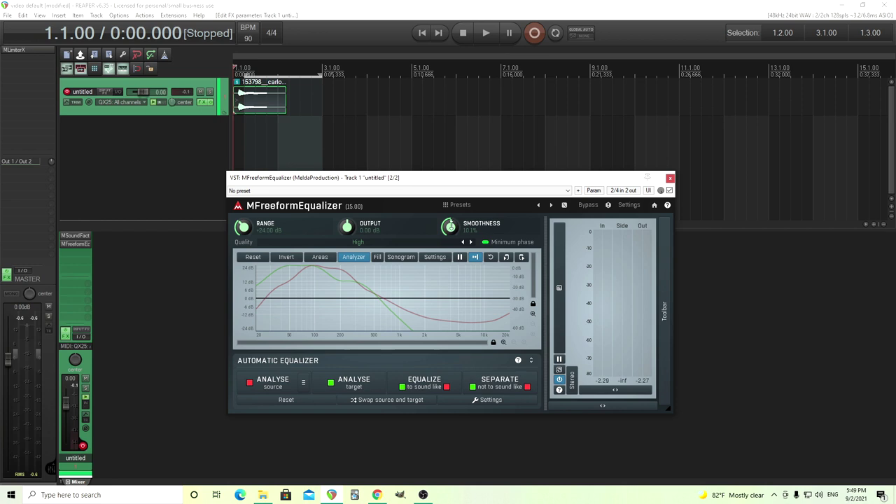
pyautogui.click(430, 394)
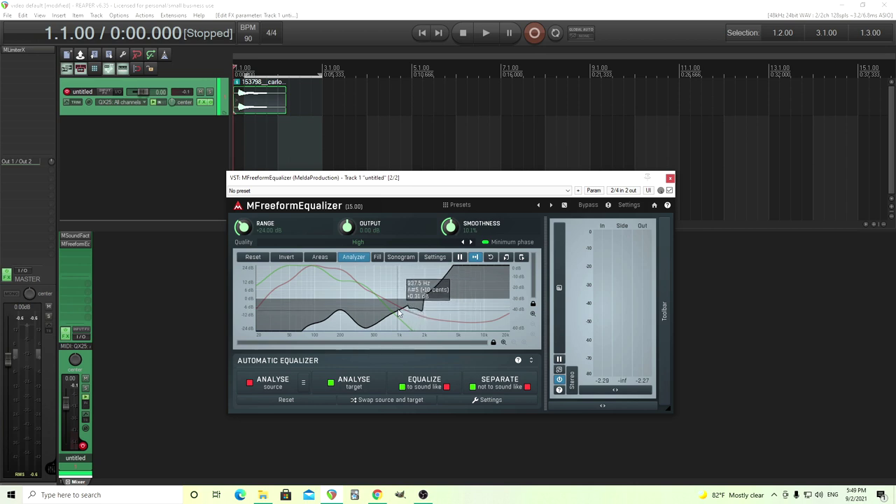
# - Redraw the curve's high end to roll off, peaking near 150 Hz and 1 kHz, comparing via Bypass
pyautogui.moveTo(418, 313); pyautogui.dragTo(511, 333)
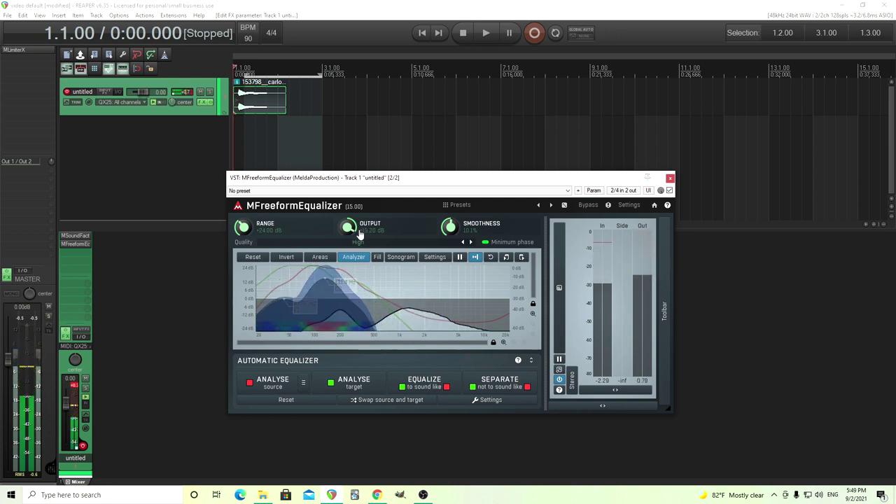
pyautogui.click(594, 210)
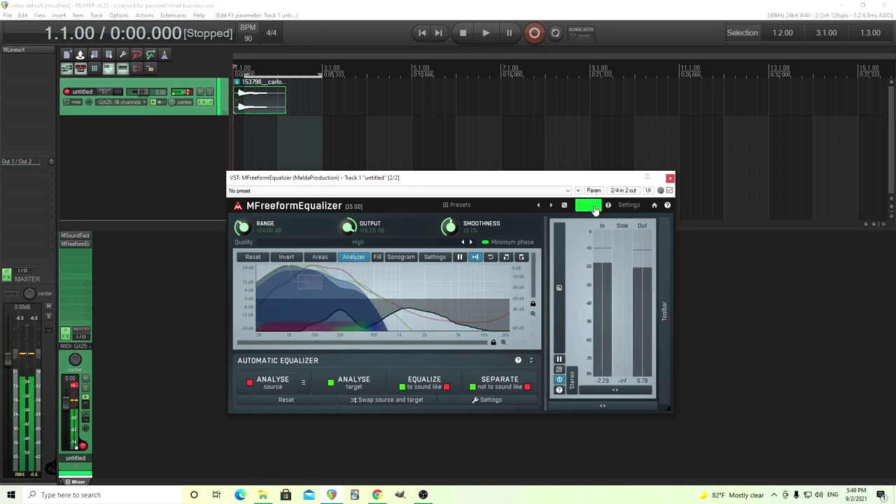
pyautogui.click(594, 209)
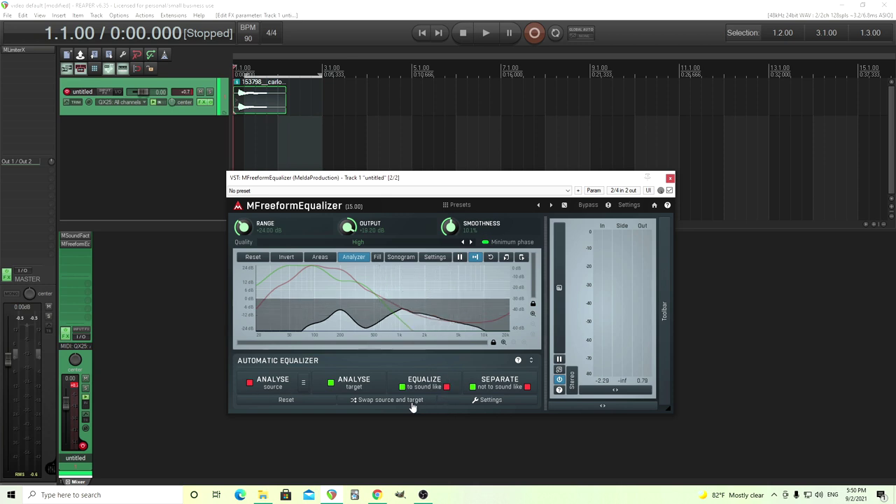
# - Export the EQ curve as impulse response 'video test' in the aco bass folder, then close the equalizer
pyautogui.moveTo(336, 180); pyautogui.dragTo(313, 146)
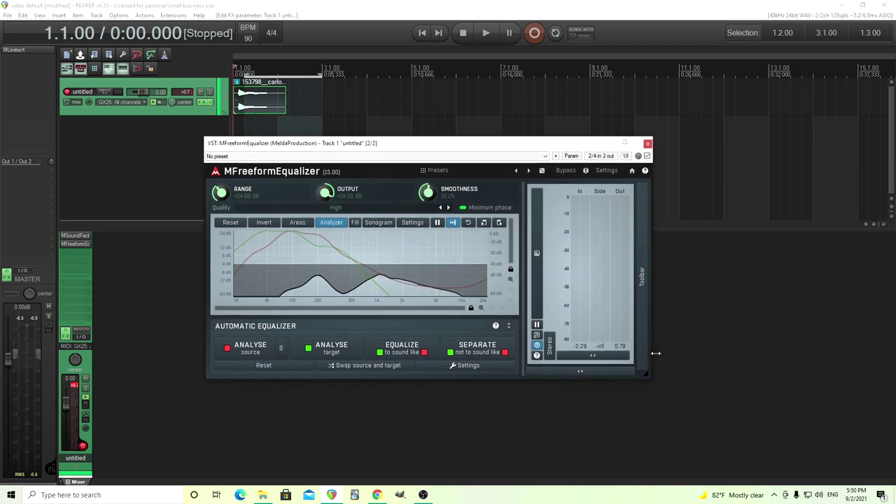
pyautogui.click(644, 339)
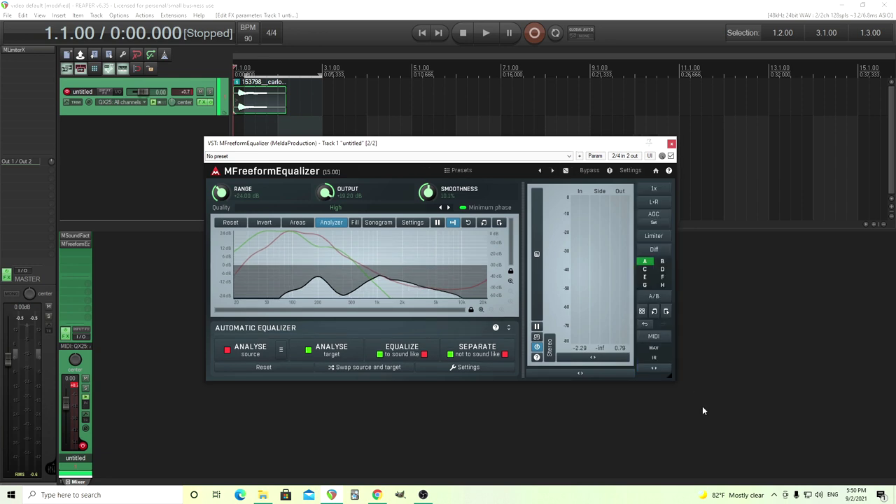
pyautogui.click(653, 369)
pyautogui.click(640, 346)
pyautogui.click(657, 358)
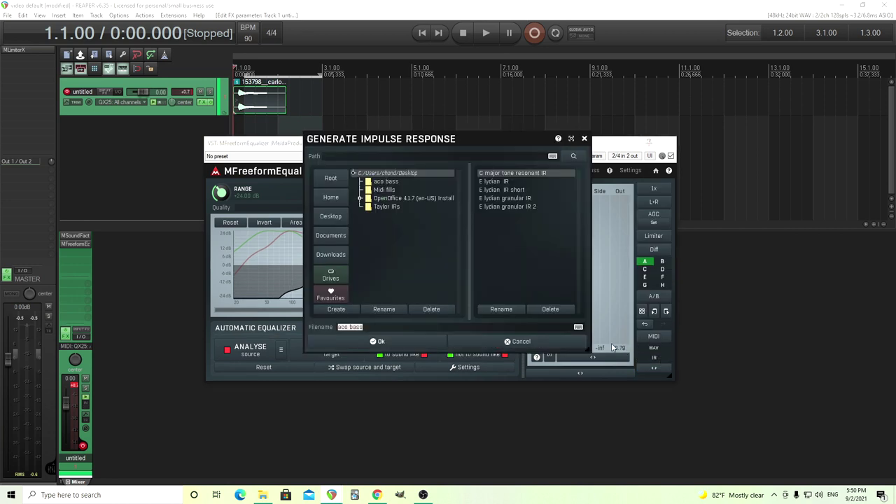
pyautogui.click(381, 182)
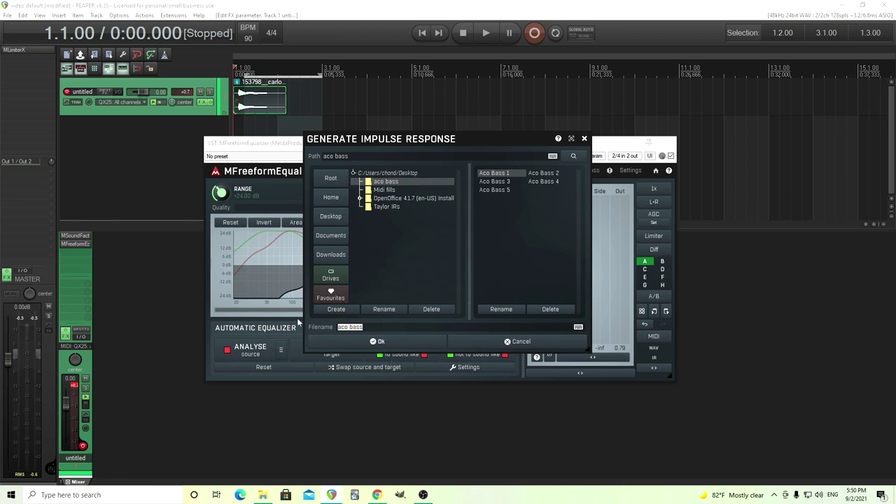
pyautogui.write('video test')
pyautogui.click(374, 343)
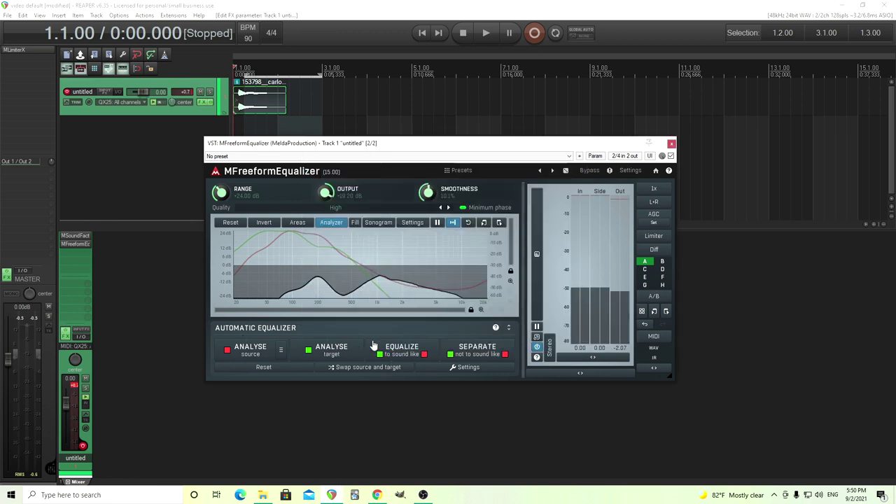
pyautogui.click(671, 143)
# - Bypass MFreeformEqualizer on the track and show MSoundFactory's patch FX section
pyautogui.keyDown('ctrl'); pyautogui.click(76, 245); pyautogui.keyUp('ctrl')
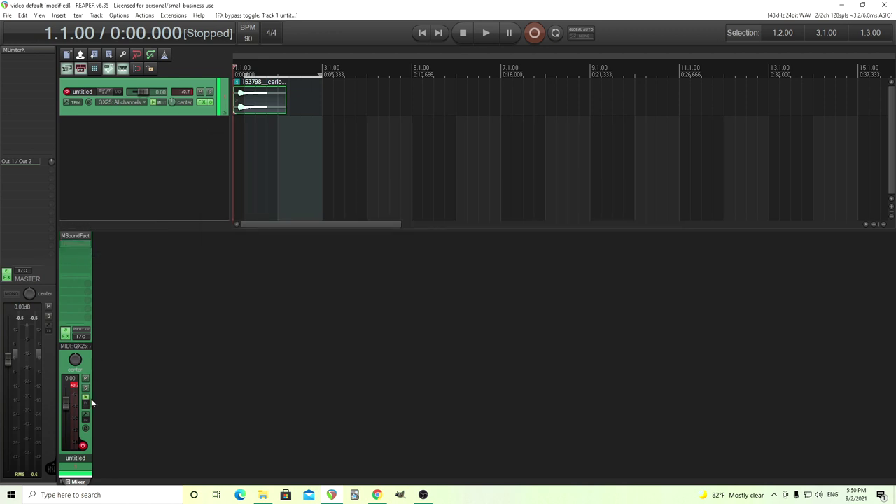
pyautogui.click(77, 236)
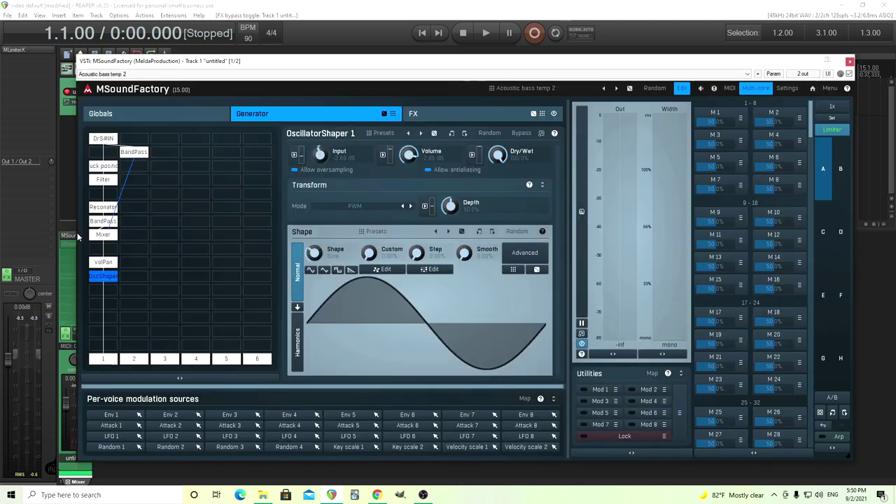
pyautogui.click(487, 115)
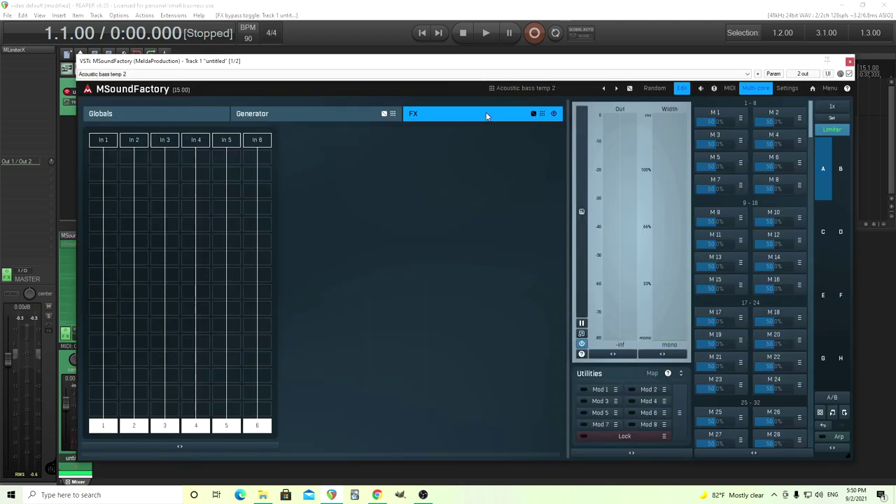
pyautogui.click(201, 116)
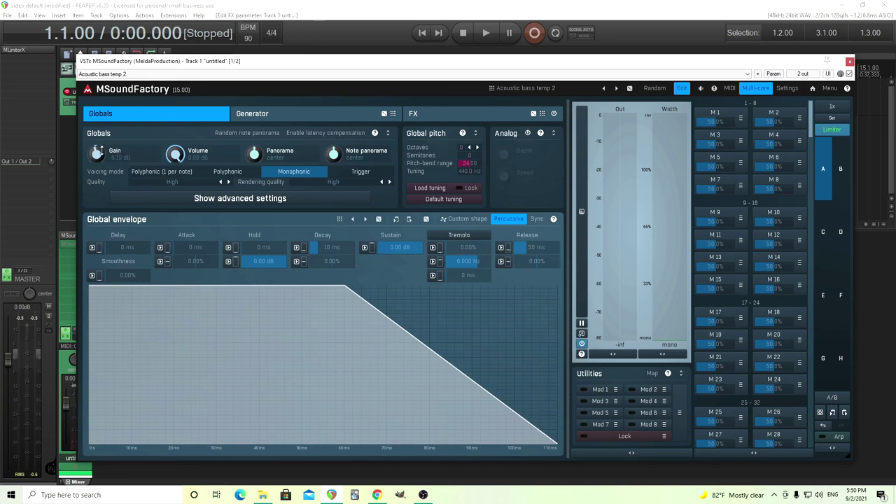
pyautogui.click(420, 115)
# - Add a Cabinet effect from EQ & filters and pop its settings into a floating window
pyautogui.click(105, 190)
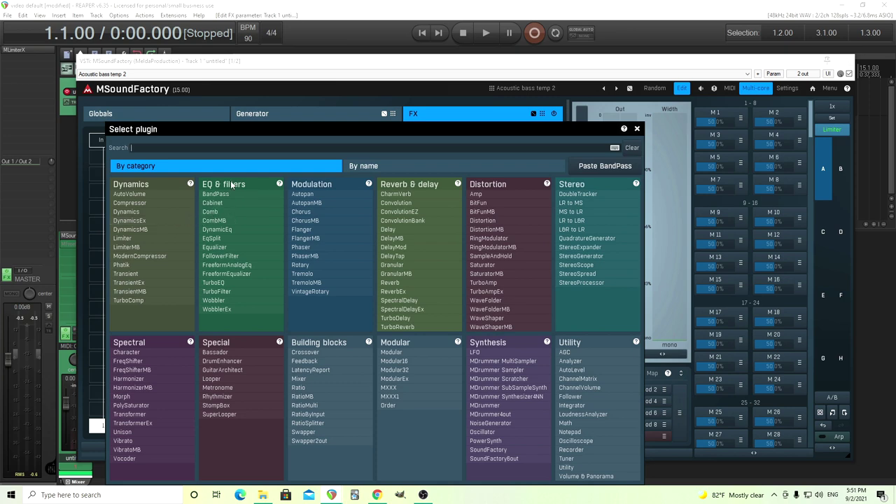
pyautogui.click(229, 203)
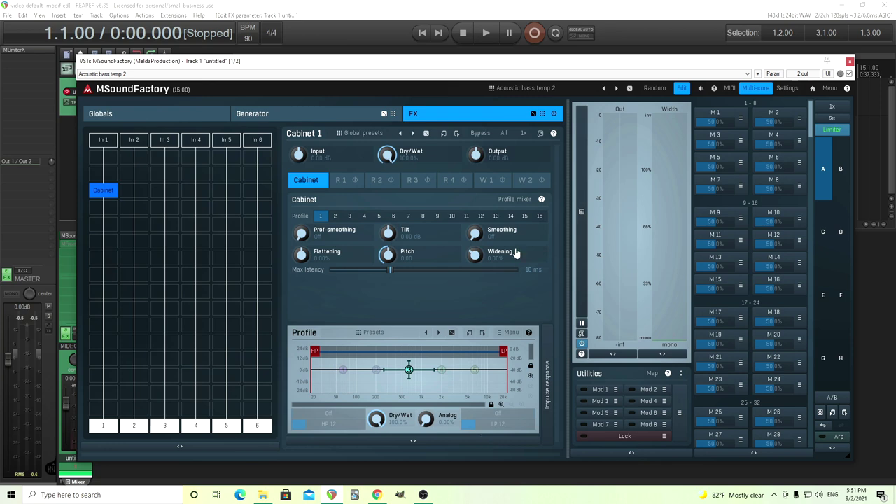
pyautogui.click(539, 133)
pyautogui.moveTo(341, 109); pyautogui.dragTo(294, 107)
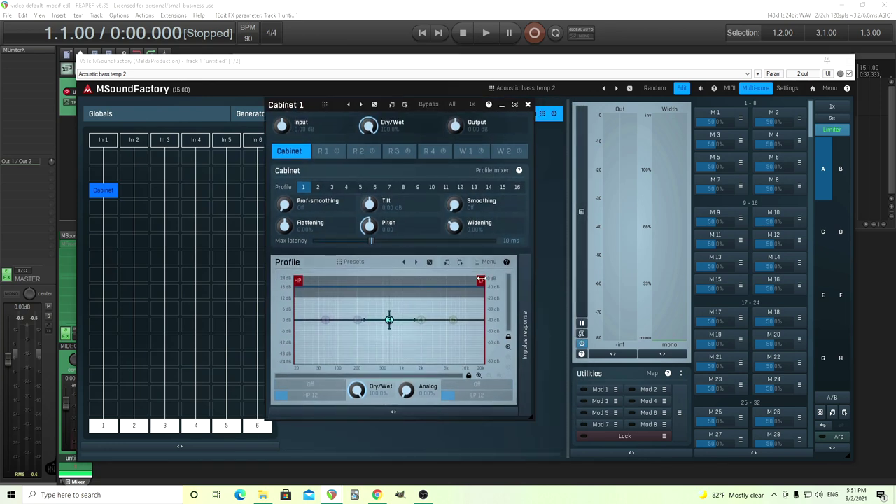
# - Build the Cabinet 1 profile by analysing video test.wav from the aco bass folder
pyautogui.click(489, 261)
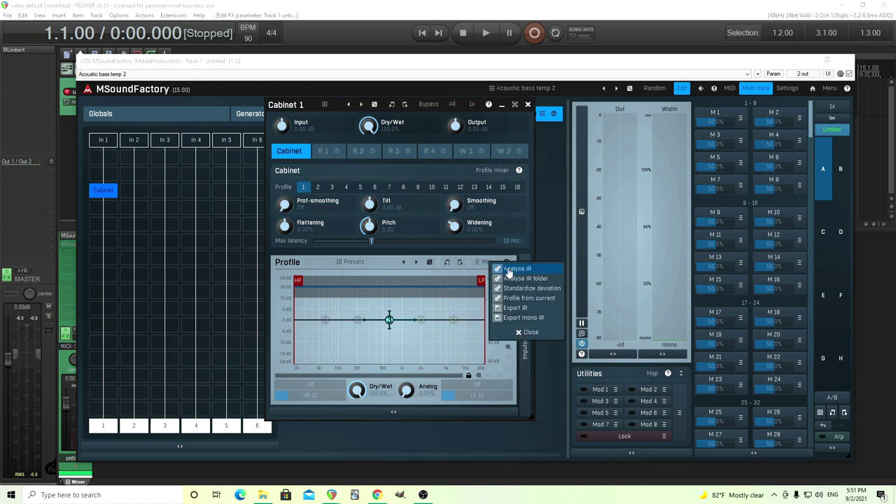
pyautogui.click(499, 270)
pyautogui.click(381, 189)
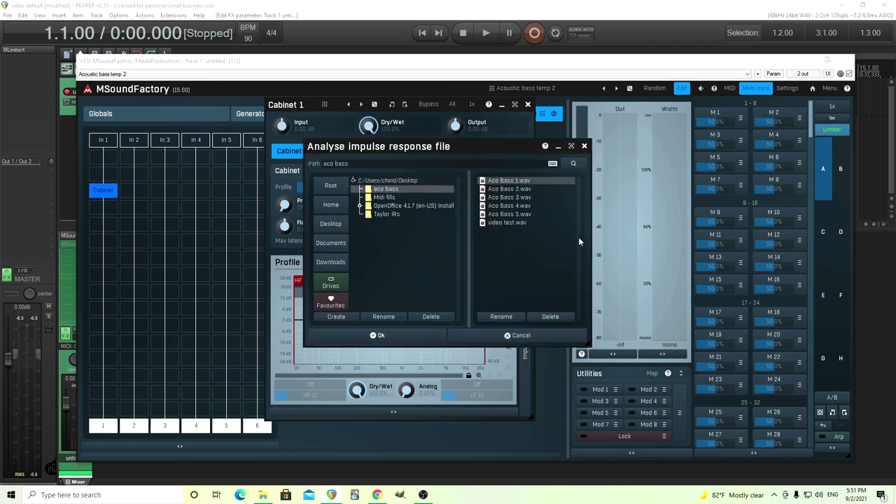
pyautogui.click(514, 222)
pyautogui.click(390, 336)
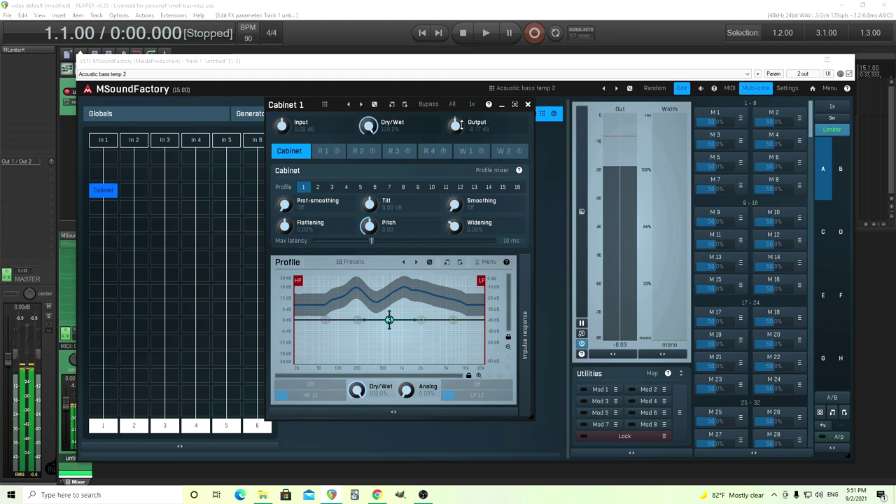
# - Set the generator Mixer's Input 2 volume to -12 dB
pyautogui.moveTo(275, 104); pyautogui.dragTo(386, 163)
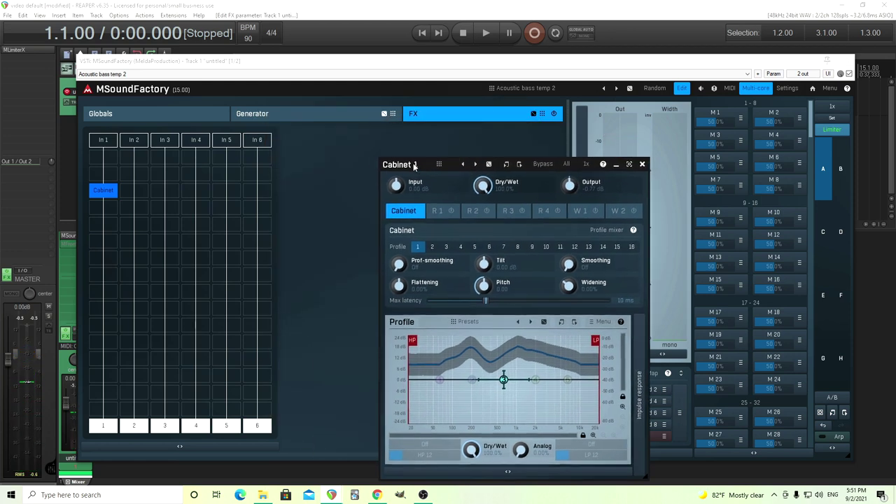
pyautogui.click(308, 116)
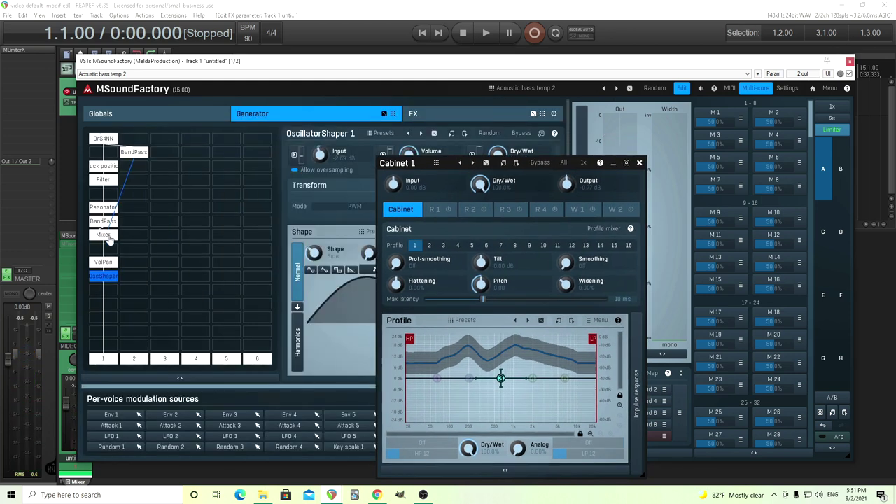
pyautogui.click(105, 236)
pyautogui.moveTo(402, 170); pyautogui.dragTo(499, 177)
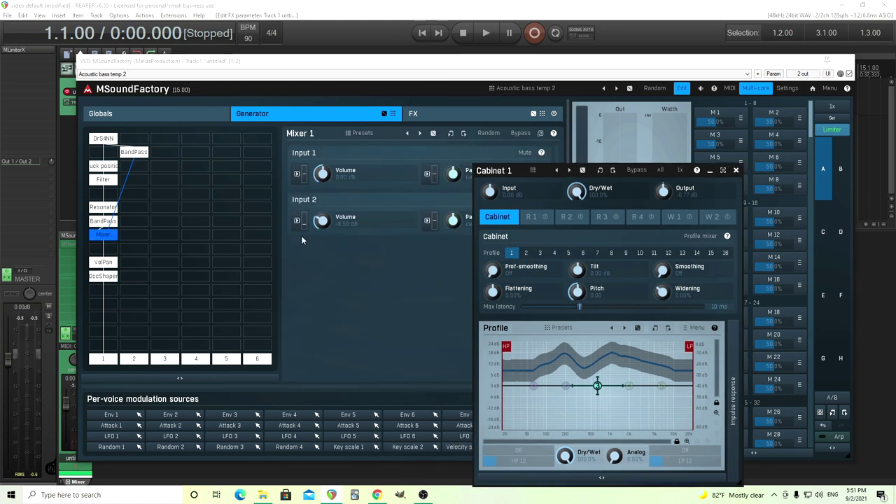
pyautogui.doubleClick(324, 221)
pyautogui.click(376, 318)
pyautogui.click(302, 303)
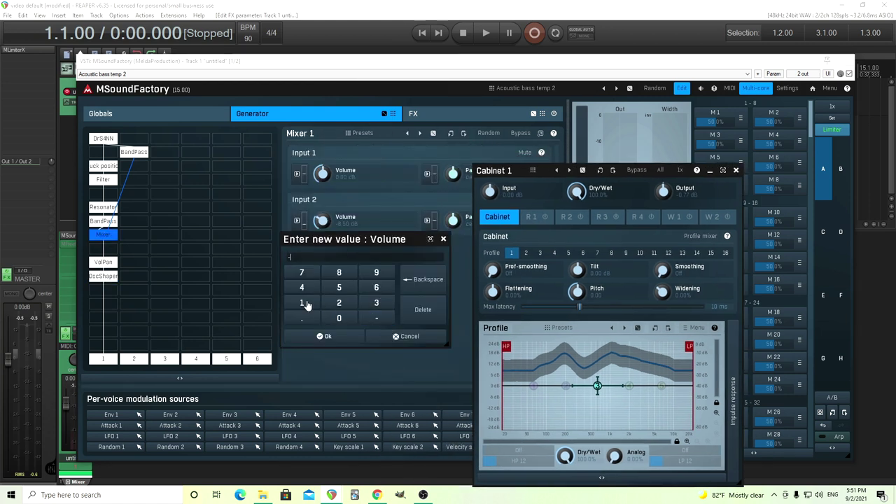
pyautogui.click(338, 302)
pyautogui.click(325, 337)
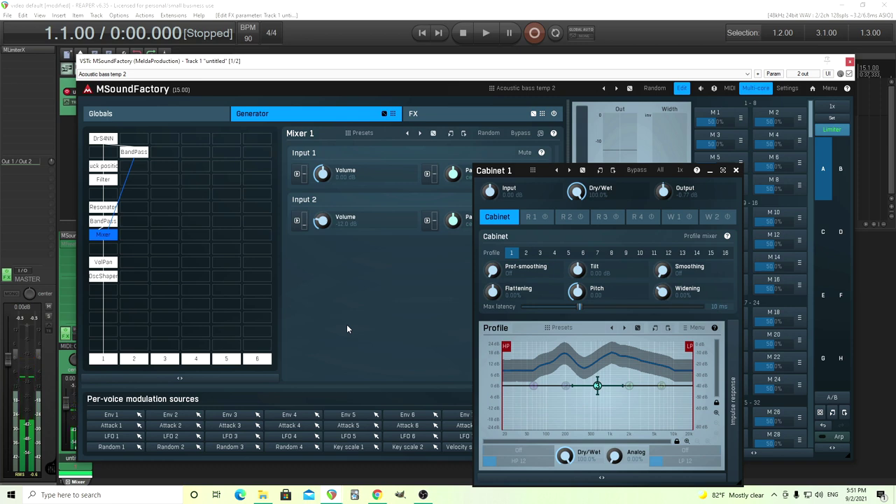
pyautogui.moveTo(511, 170); pyautogui.dragTo(326, 112)
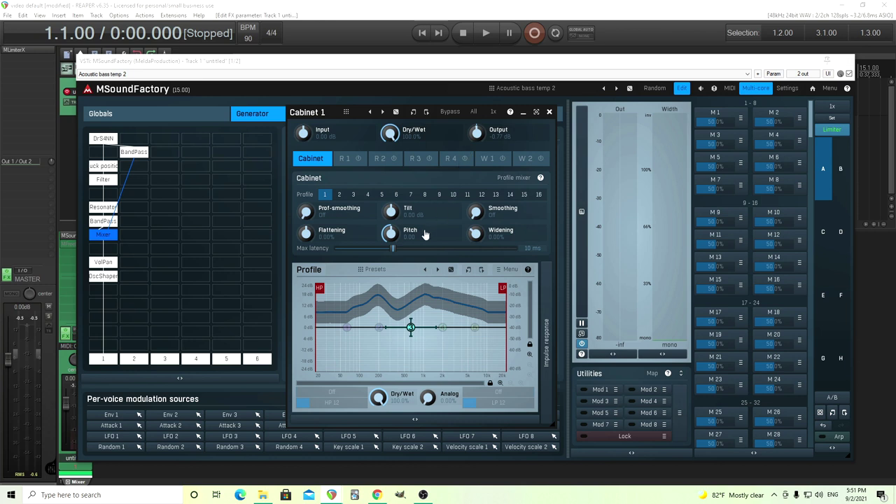
# - Enable resonator R1 in mono, trying algorithms B–E before settling on A
pyautogui.click(345, 159)
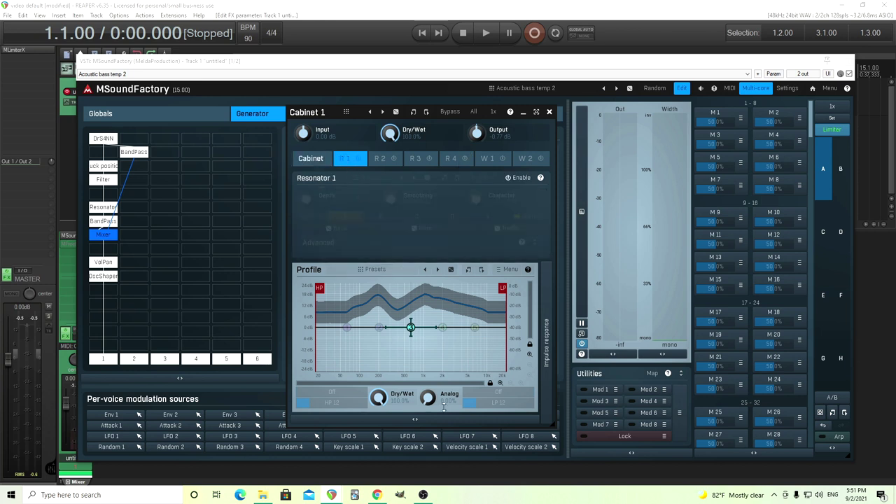
pyautogui.click(519, 178)
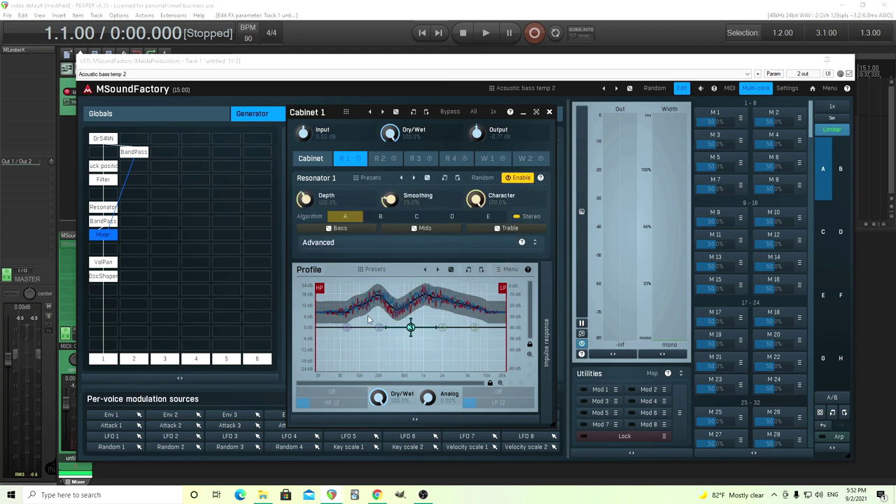
pyautogui.click(522, 218)
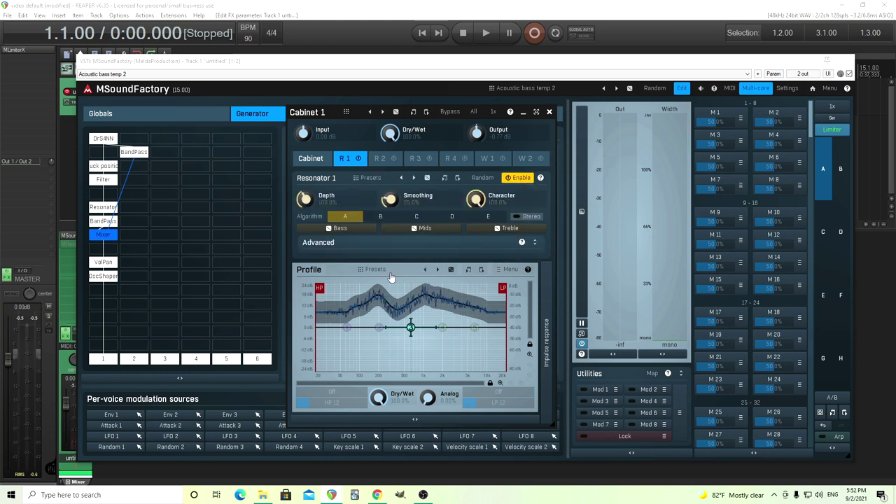
pyautogui.click(384, 222)
pyautogui.click(413, 219)
pyautogui.click(450, 219)
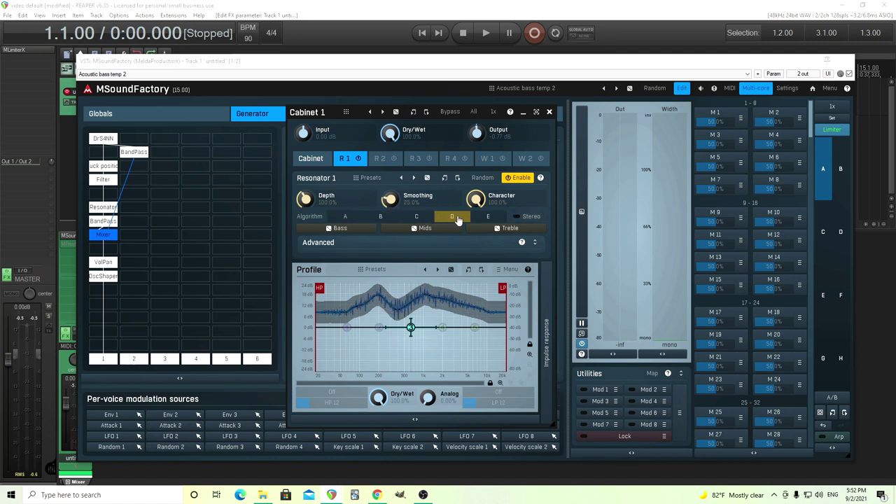
pyautogui.click(481, 221)
pyautogui.click(451, 223)
pyautogui.click(368, 224)
pyautogui.click(349, 222)
# - Lower R1's Character, lengthen Bass Decay, raise Bass Frequency, and make Treble Decay strongly negative
pyautogui.moveTo(475, 199); pyautogui.dragTo(475, 210)
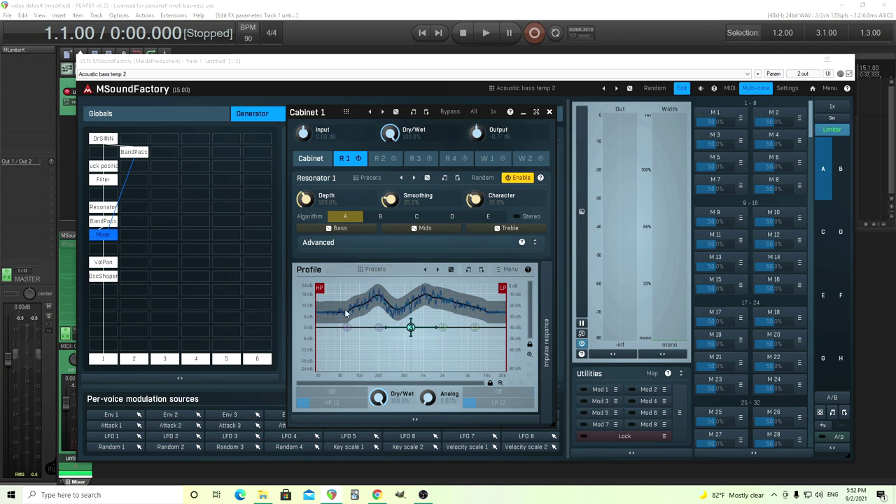
pyautogui.click(535, 242)
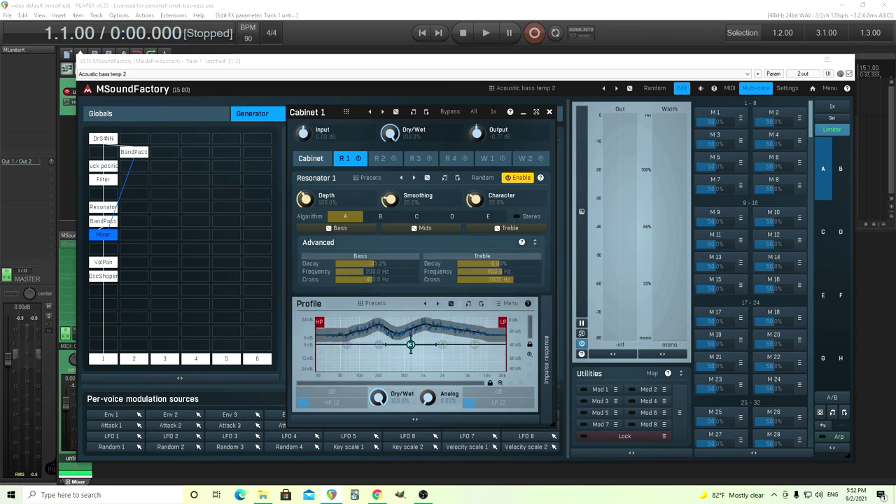
pyautogui.moveTo(378, 263); pyautogui.dragTo(403, 263)
pyautogui.moveTo(369, 272); pyautogui.dragTo(382, 271)
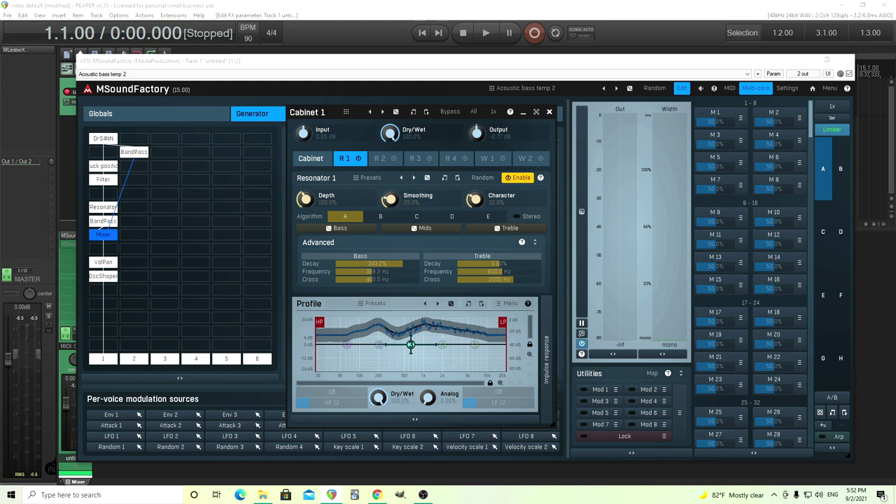
pyautogui.moveTo(490, 263); pyautogui.dragTo(476, 263)
# - Enable widener W1 and expand its Advanced bass and treble settings
pyautogui.click(489, 162)
pyautogui.click(511, 177)
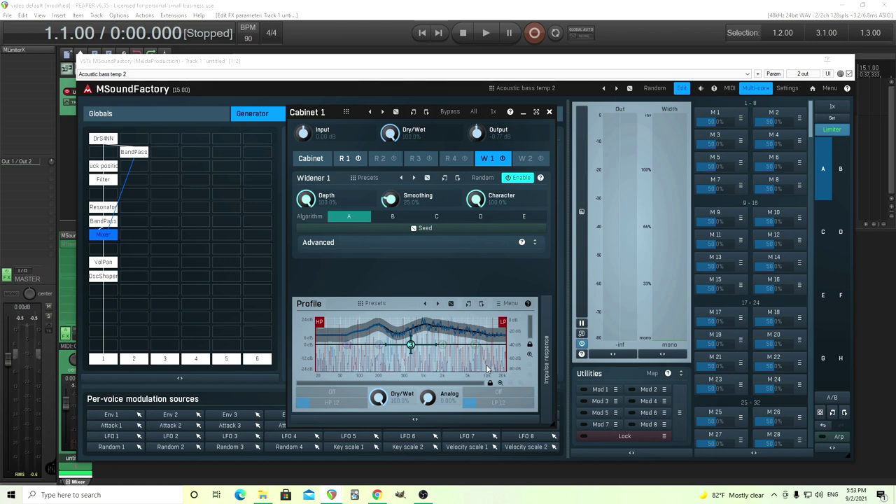
pyautogui.click(535, 242)
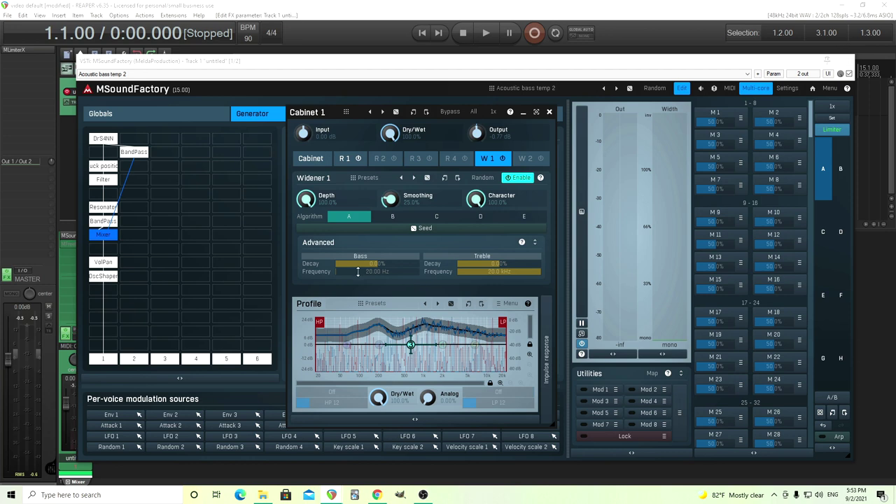
pyautogui.moveTo(316, 112)
pyautogui.mouseDown()
pyautogui.moveTo(305, 105)
pyautogui.moveTo(323, 114)
pyautogui.mouseUp()
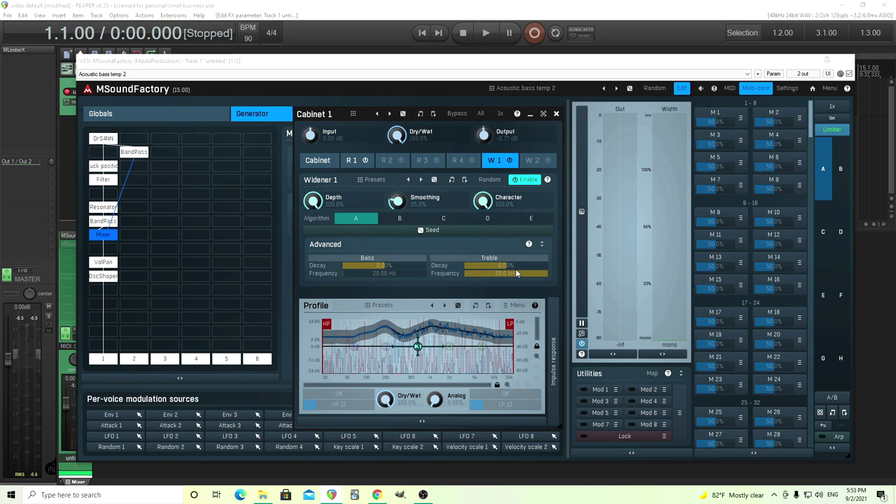
# - Lower W1's Treble Frequency, raise Treble Decay and Bass Frequency, and cut Depth to about 41%
pyautogui.moveTo(513, 266); pyautogui.dragTo(528, 301)
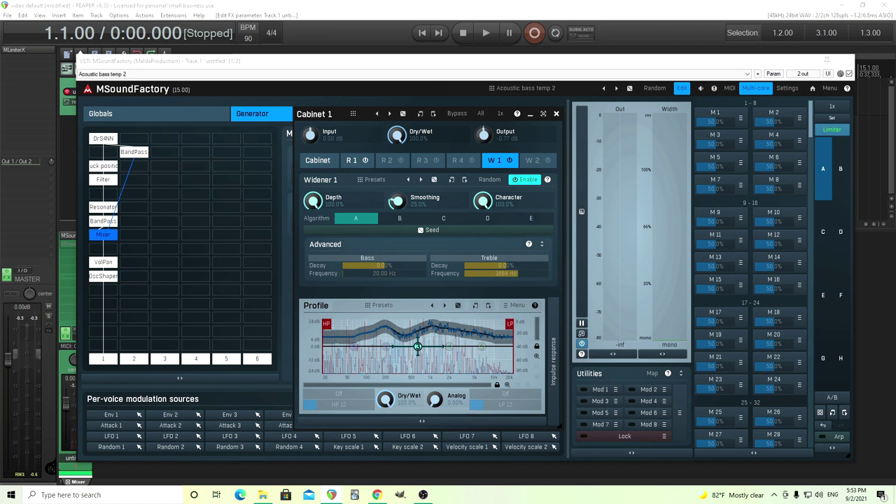
pyautogui.moveTo(529, 267); pyautogui.dragTo(528, 246)
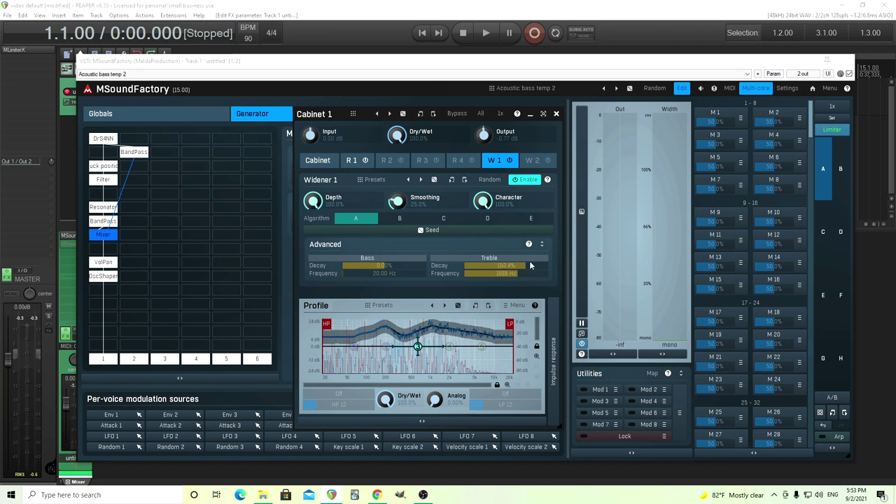
pyautogui.scroll(1, 529, 264)
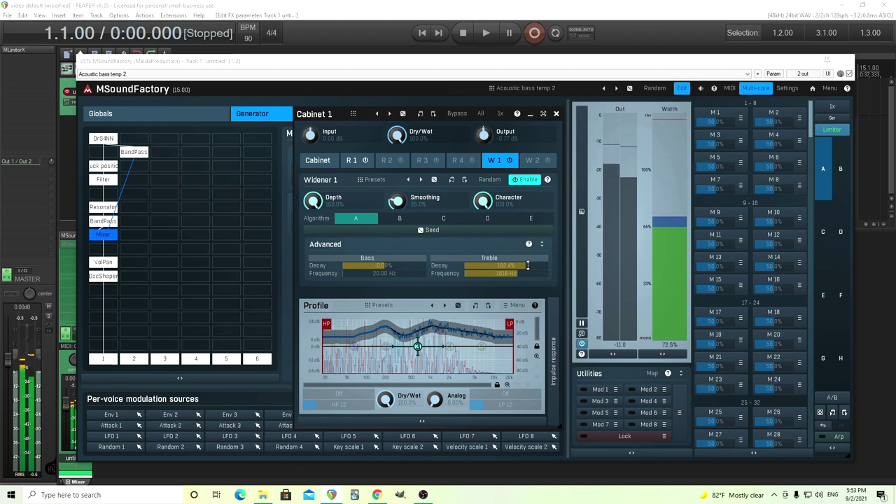
pyautogui.moveTo(391, 275); pyautogui.dragTo(391, 258)
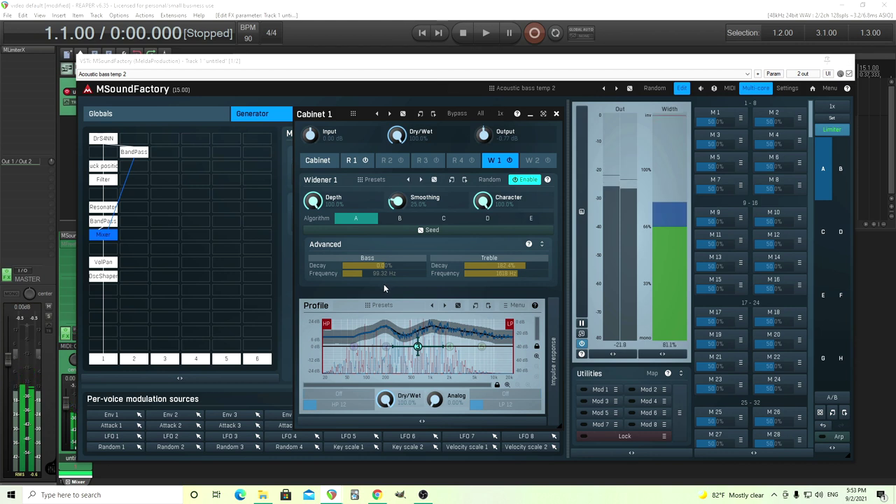
pyautogui.moveTo(313, 201); pyautogui.dragTo(313, 238)
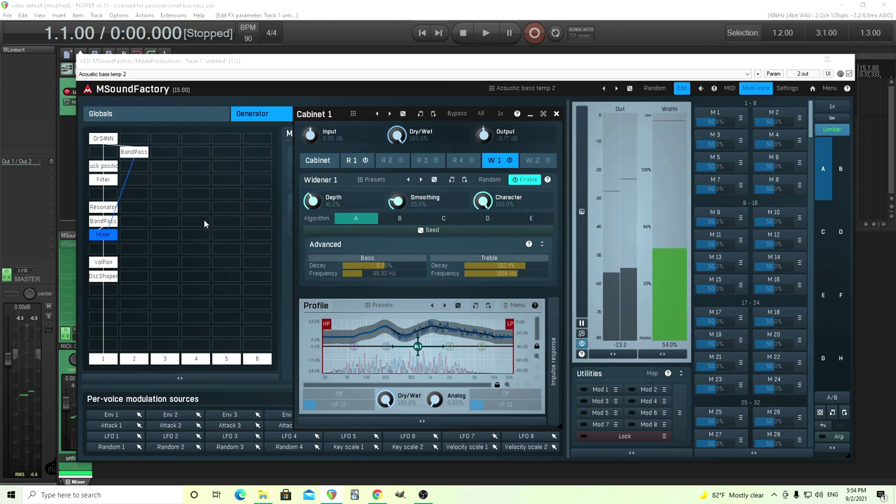
# - Close the floating Cabinet 1 editor, check the FX chain, and go back to the Generator's Mixer 1 settings
pyautogui.click(315, 162)
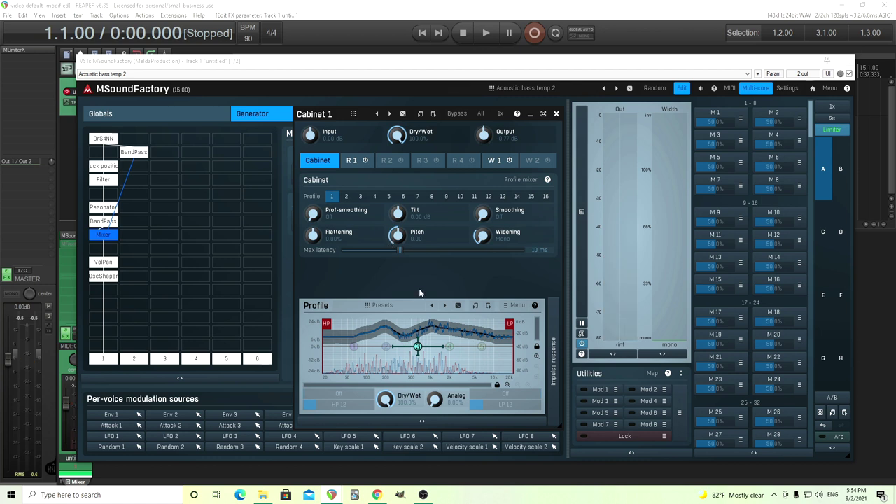
pyautogui.click(557, 113)
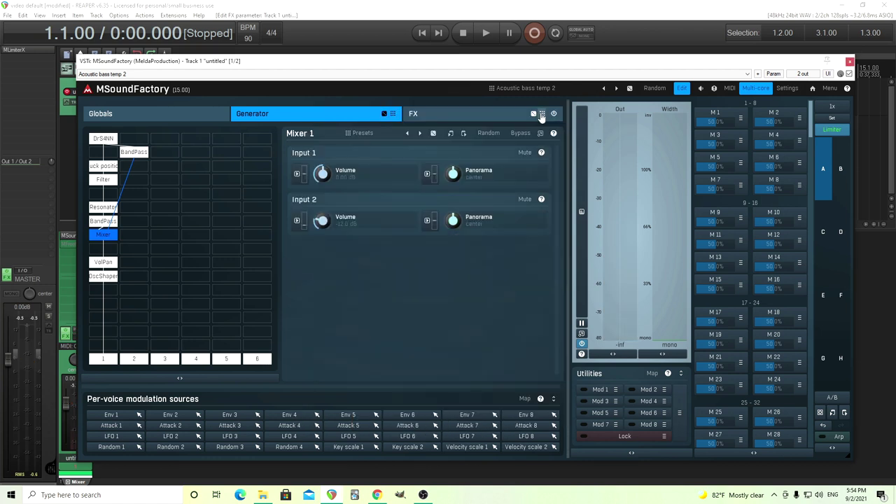
pyautogui.click(468, 115)
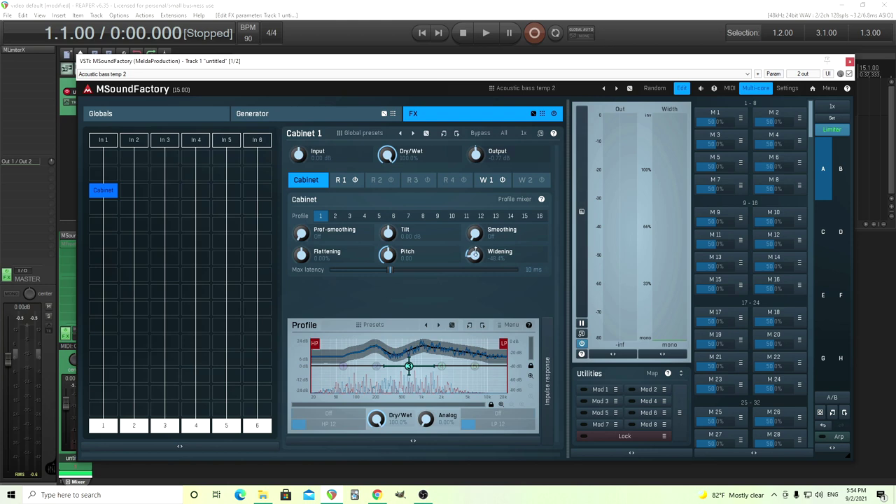
pyautogui.click(326, 115)
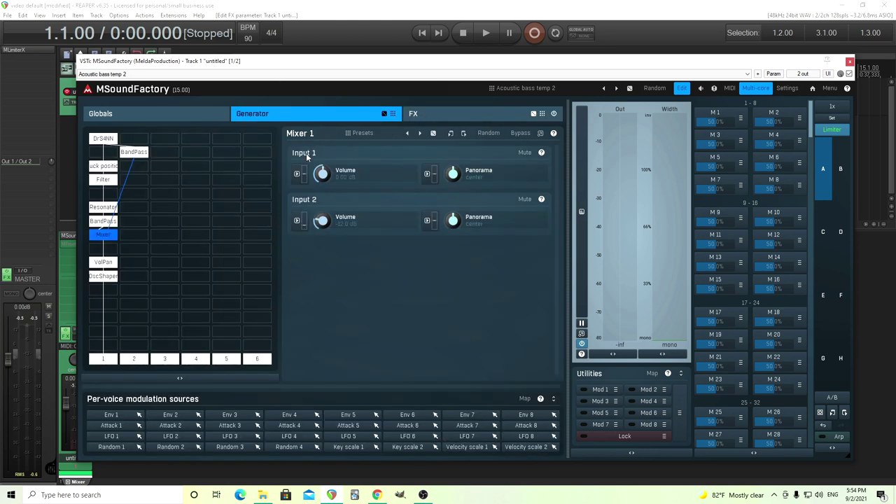
# - Open the BandPass module's low-pass Frequency modulation, briefly checking the Attack 1 envelope
pyautogui.click(135, 159)
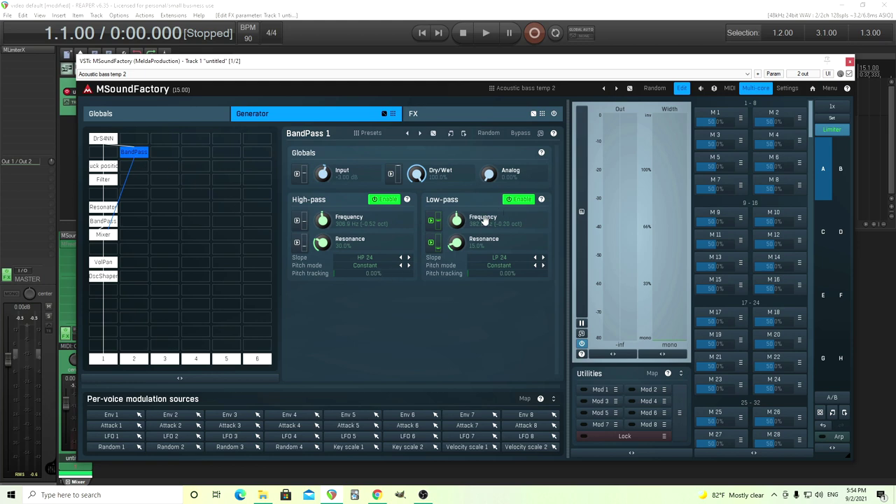
pyautogui.click(433, 222)
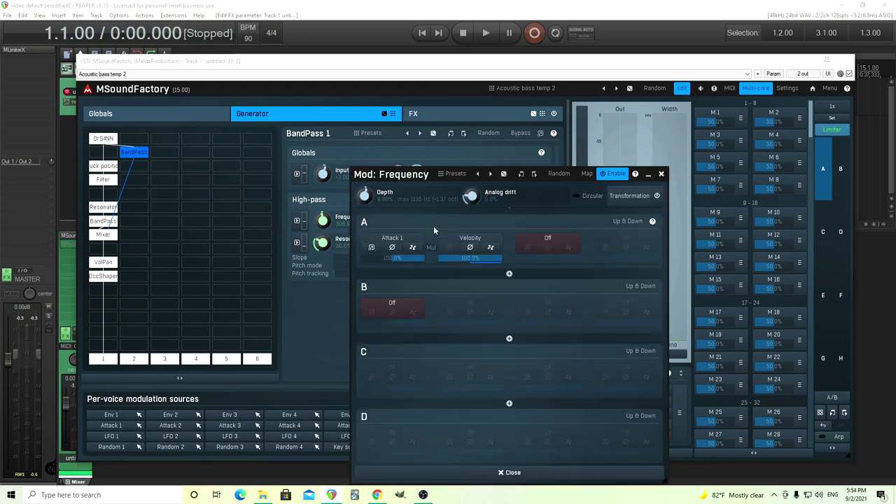
pyautogui.click(372, 249)
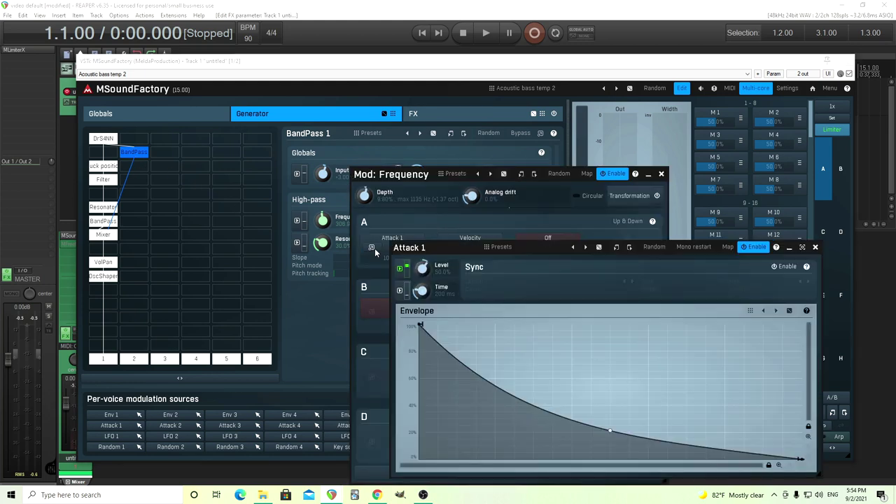
pyautogui.click(815, 248)
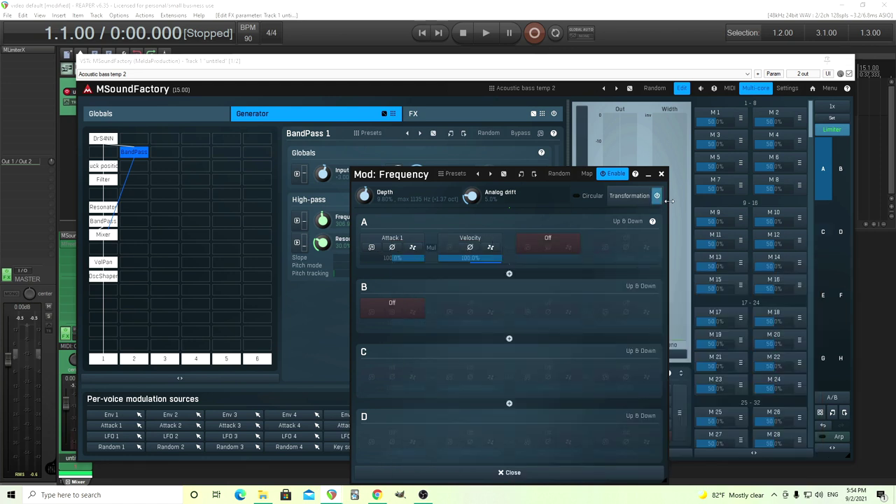
# - Enable Velocity's transformation and shape it into an exponential curve using an extra node
pyautogui.click(490, 249)
pyautogui.click(773, 98)
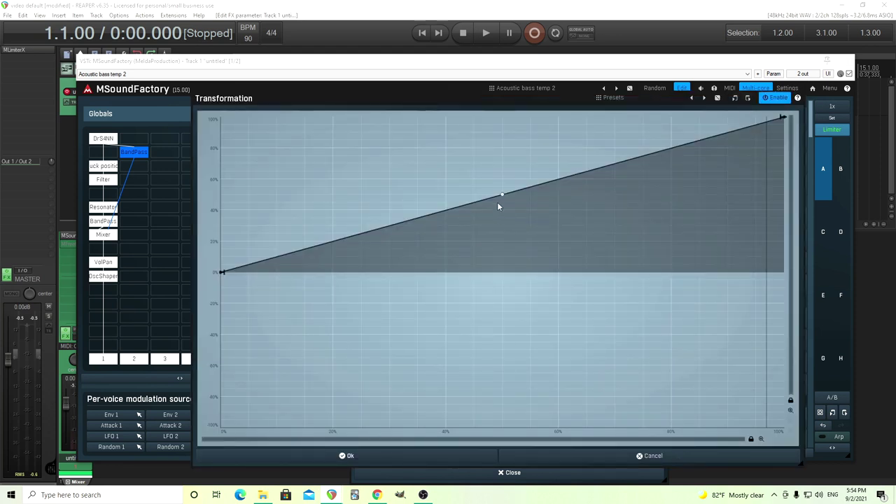
pyautogui.moveTo(504, 200); pyautogui.dragTo(517, 282)
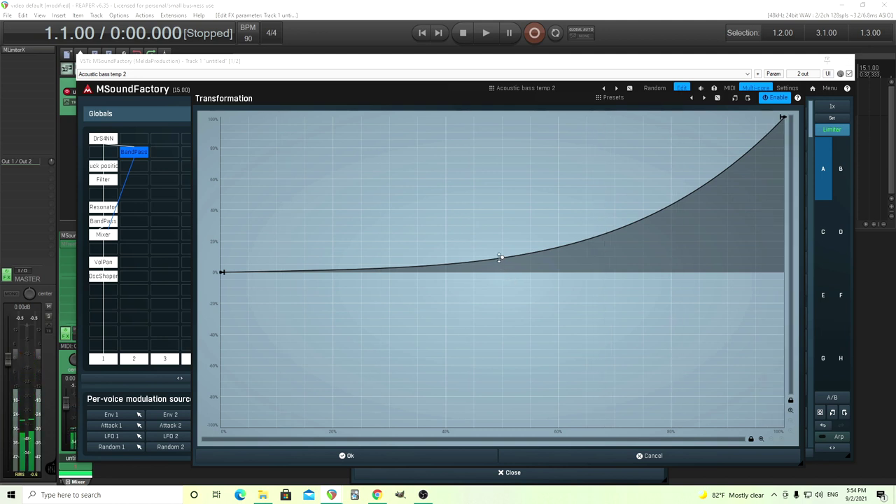
pyautogui.moveTo(502, 271); pyautogui.dragTo(510, 305)
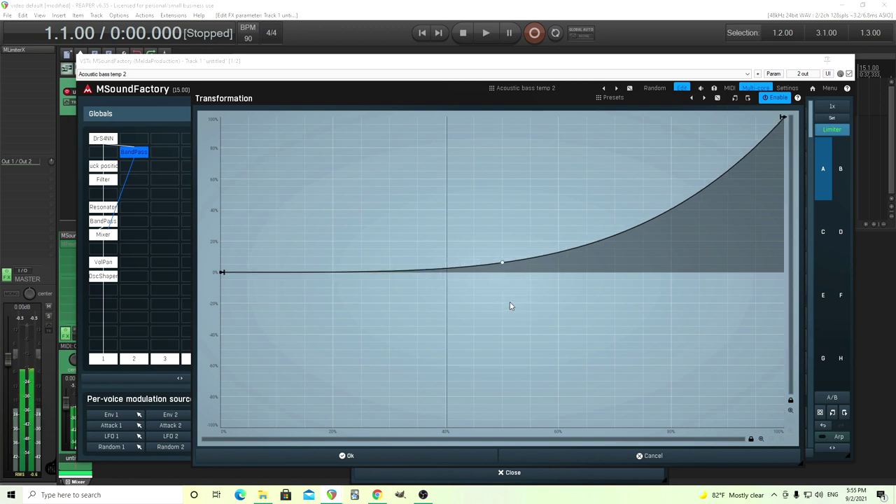
pyautogui.doubleClick(693, 207)
pyautogui.moveTo(695, 210); pyautogui.dragTo(702, 240)
pyautogui.moveTo(460, 269); pyautogui.dragTo(456, 238)
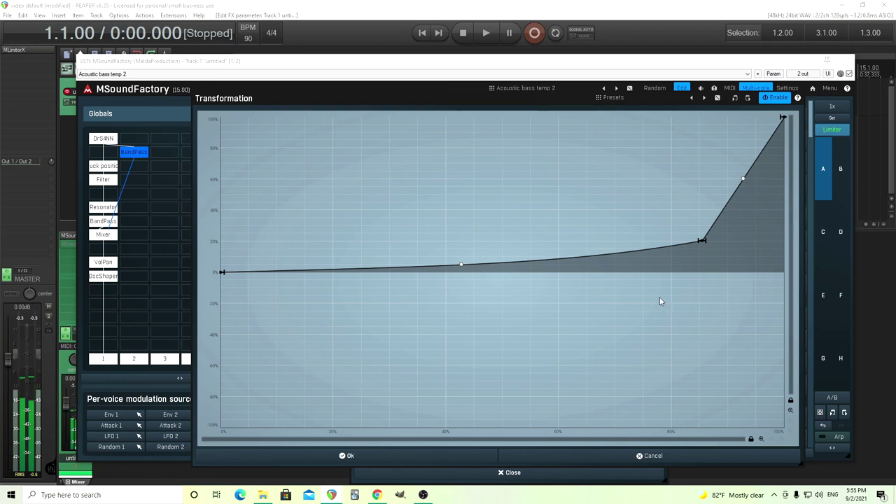
# - Accept the velocity curve, close Mod: Frequency, and bring up Cabinet 1 in FX
pyautogui.click(348, 455)
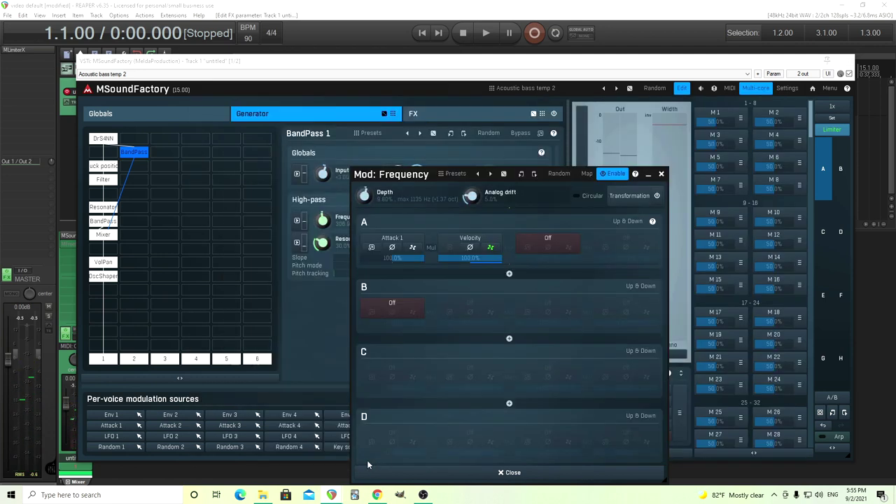
pyautogui.click(660, 174)
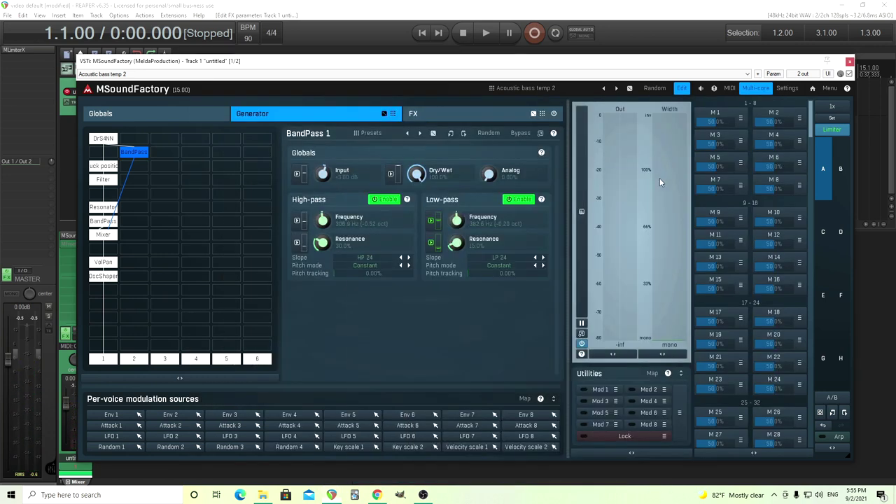
pyautogui.click(437, 114)
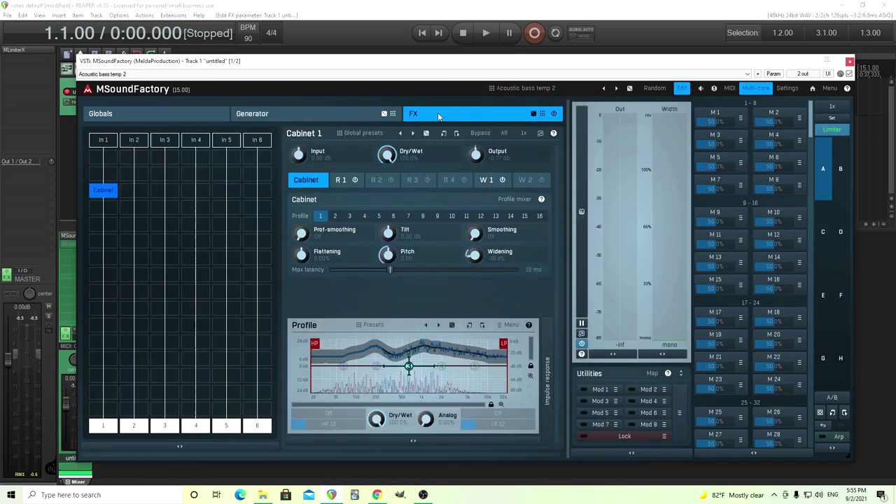
# - Analyse Aco Bass 1.wav and Aco Bass 2.wav into Cabinet 1's profile
pyautogui.click(509, 324)
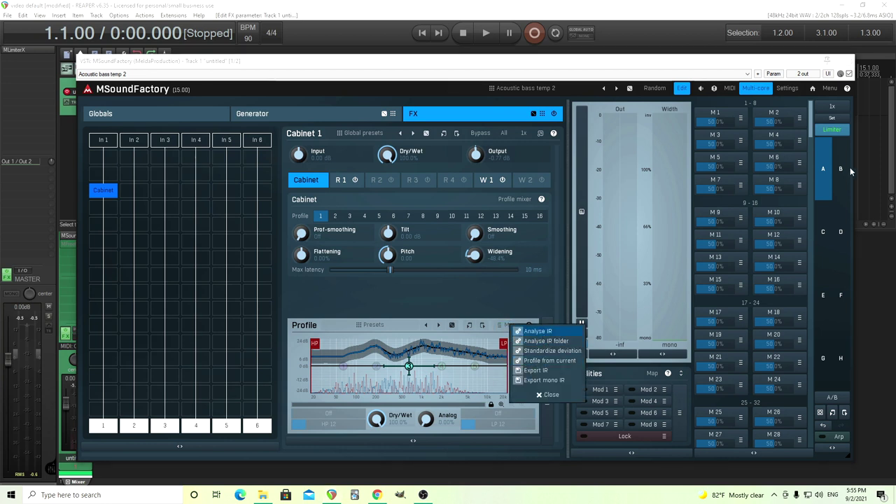
pyautogui.click(549, 332)
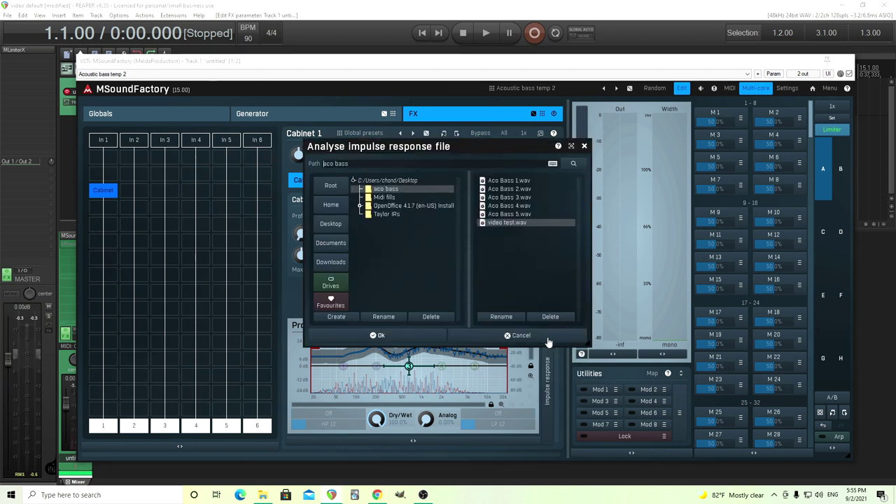
pyautogui.click(510, 182)
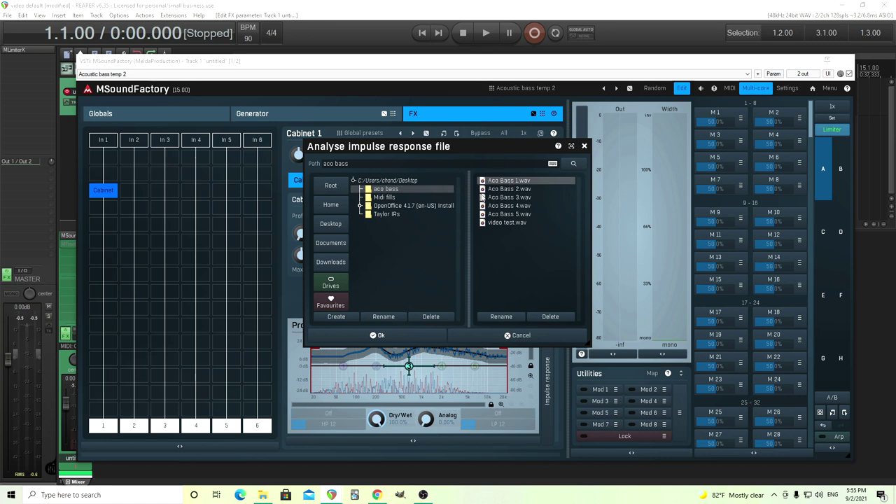
pyautogui.click(379, 335)
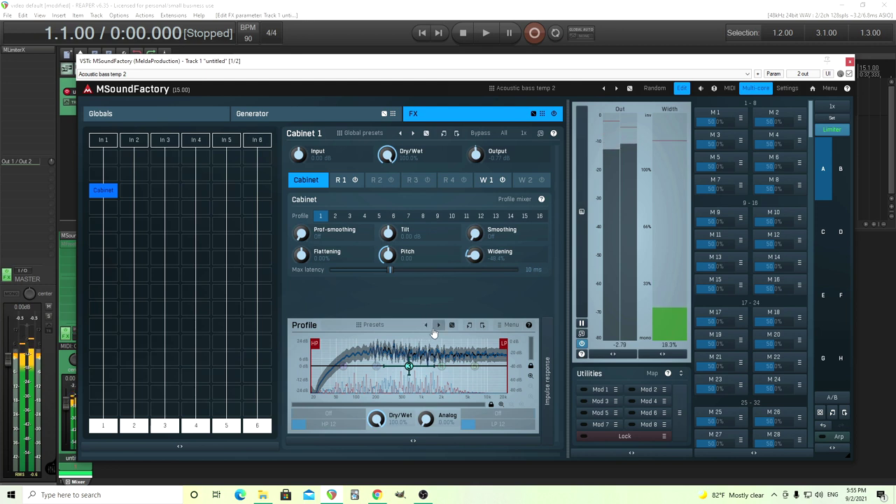
pyautogui.click(504, 326)
pyautogui.click(548, 332)
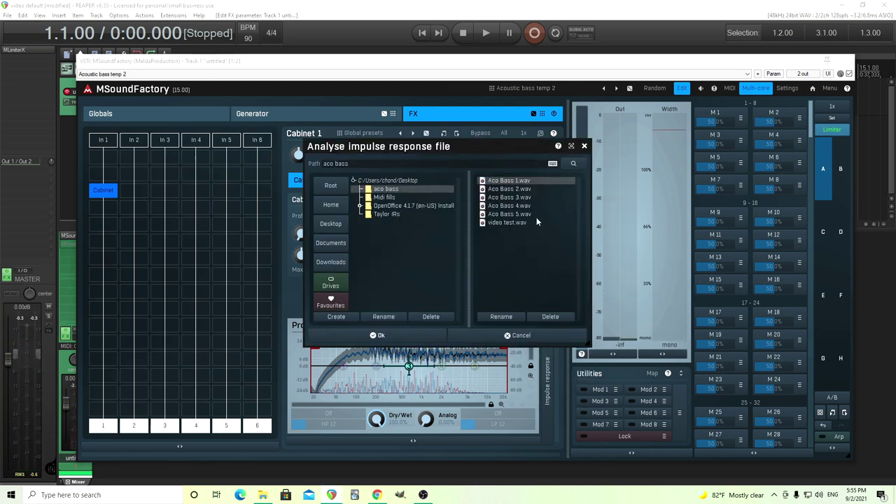
pyautogui.click(510, 189)
pyautogui.click(418, 333)
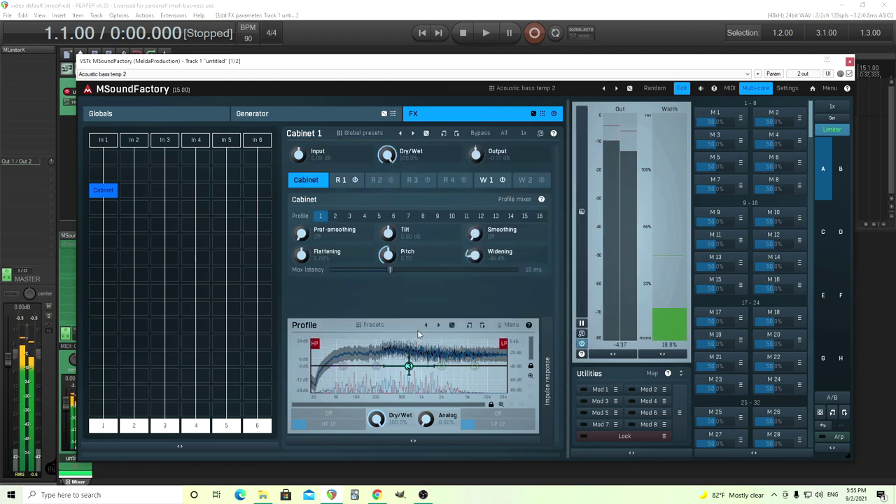
# - Analyse Aco Bass 3.wav, Aco Bass 4.wav and Aco Bass 5.wav into the profile
pyautogui.click(507, 325)
pyautogui.click(543, 332)
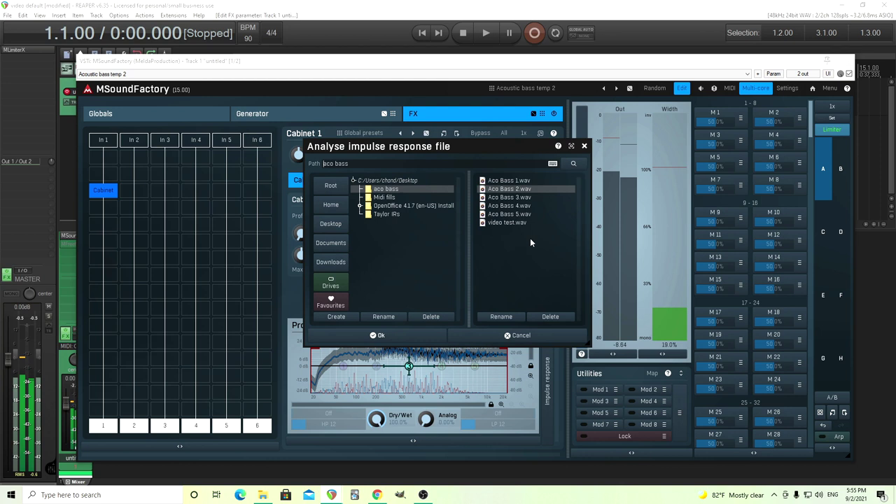
pyautogui.click(510, 197)
pyautogui.click(378, 335)
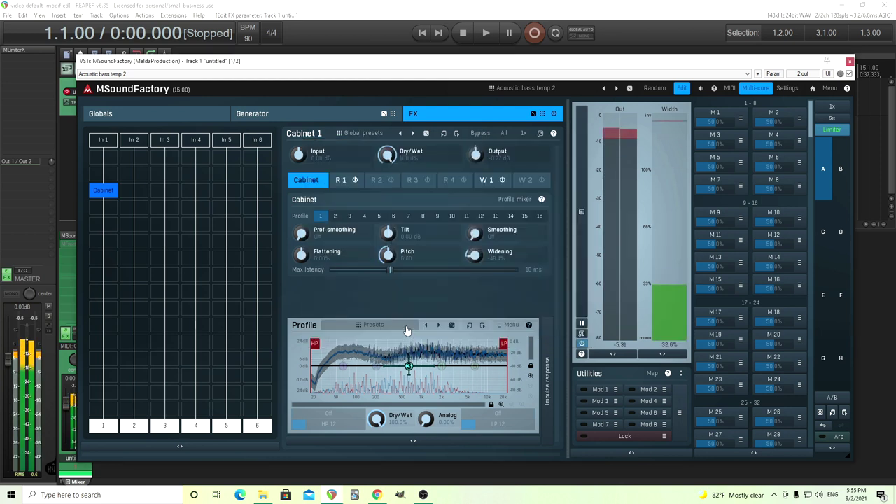
pyautogui.click(508, 325)
pyautogui.click(521, 337)
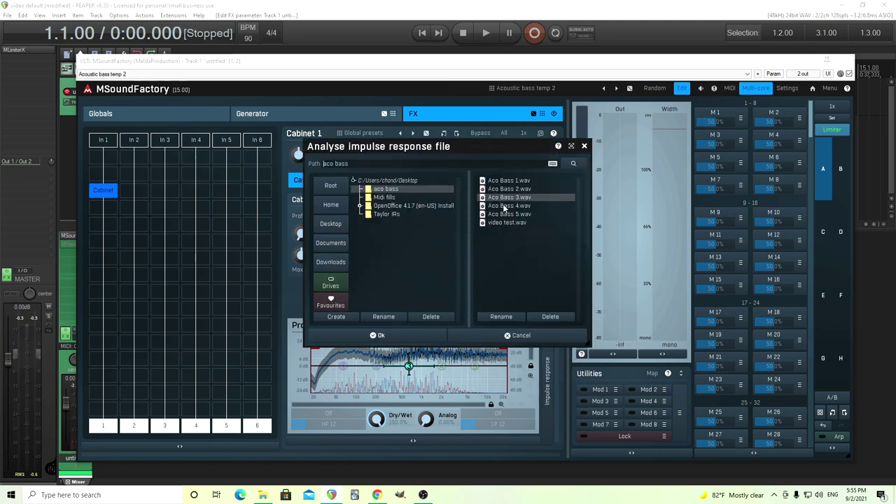
pyautogui.click(503, 206)
pyautogui.click(369, 335)
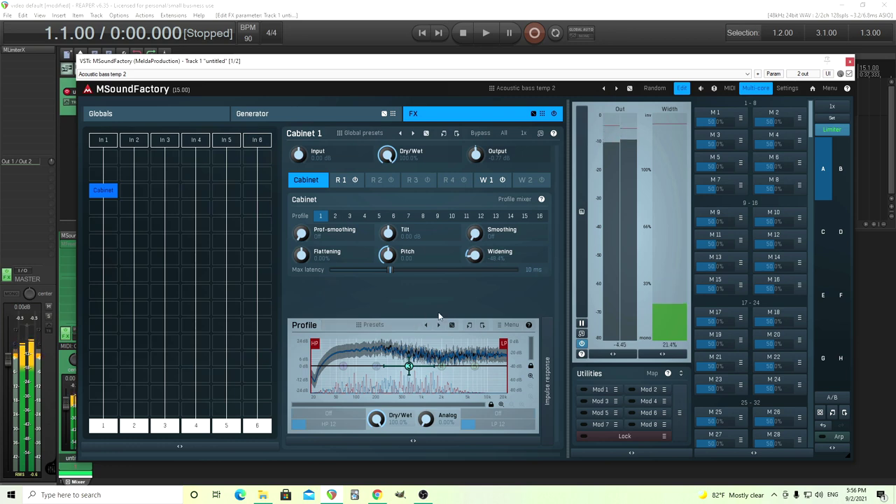
pyautogui.click(508, 325)
pyautogui.click(539, 337)
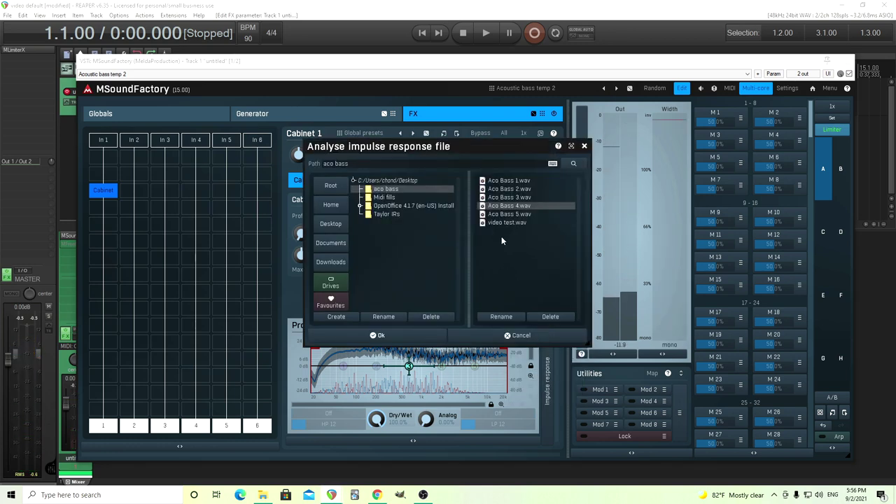
pyautogui.click(510, 213)
pyautogui.click(409, 335)
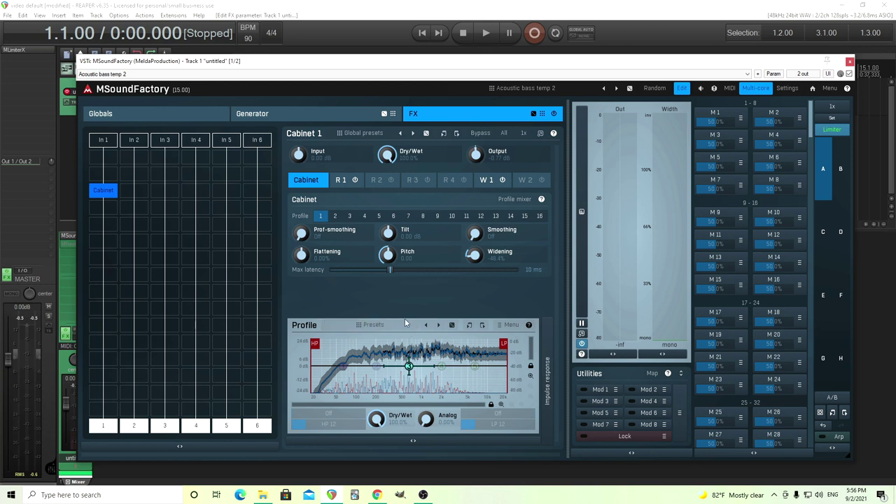
# - Load the stored Acoustic Bass 0.3 patch into preset slot B
pyautogui.click(841, 171)
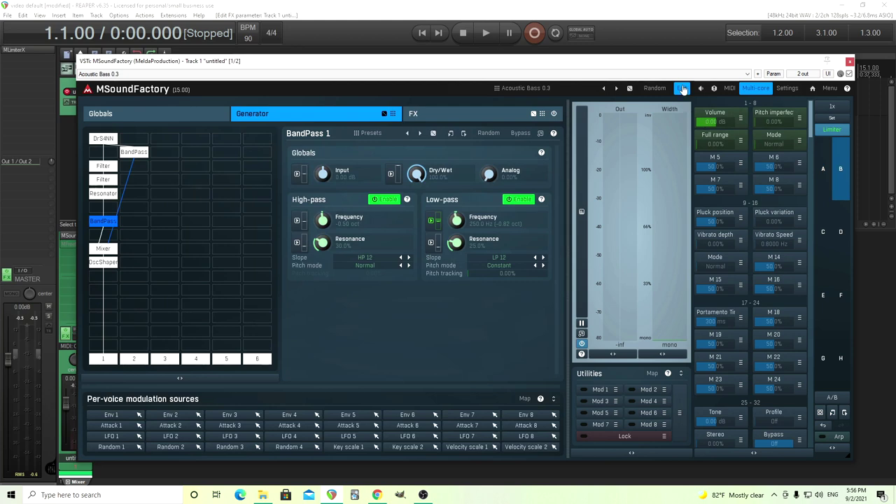